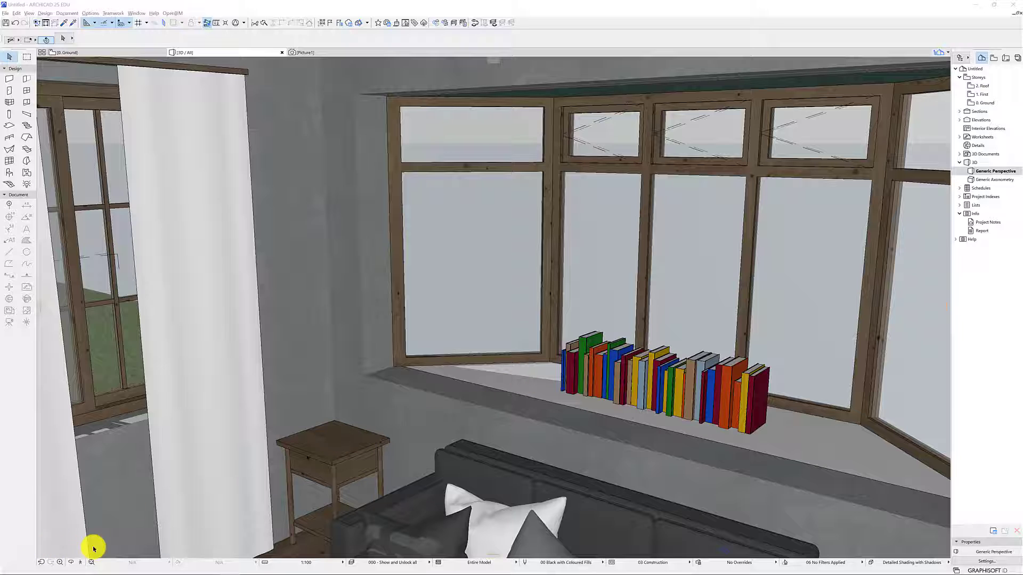
Walk in Explore mode through the arched doorways into the living room
left_click(80, 561)
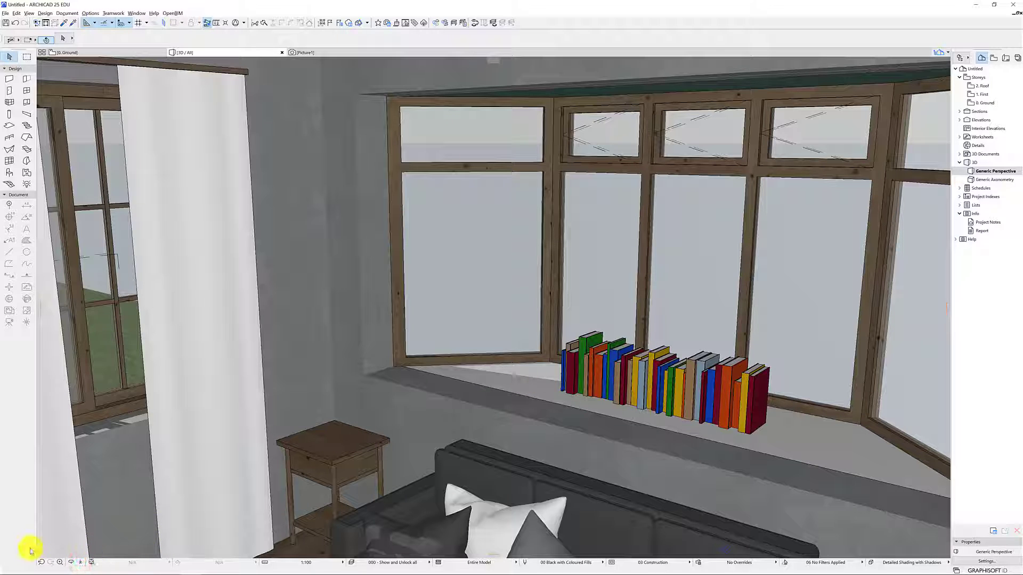
left_click(341, 443, "alt")
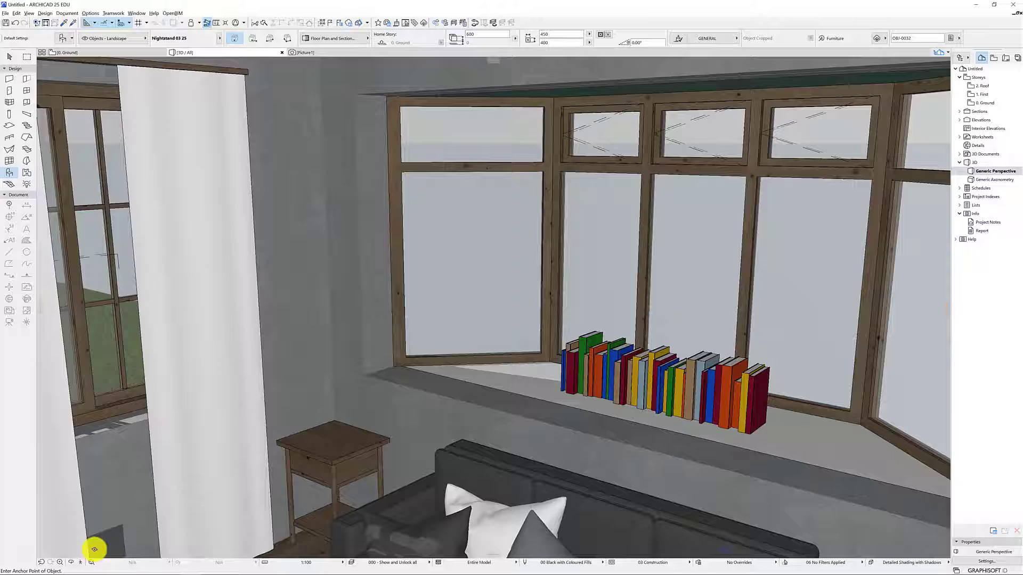
left_click(80, 566)
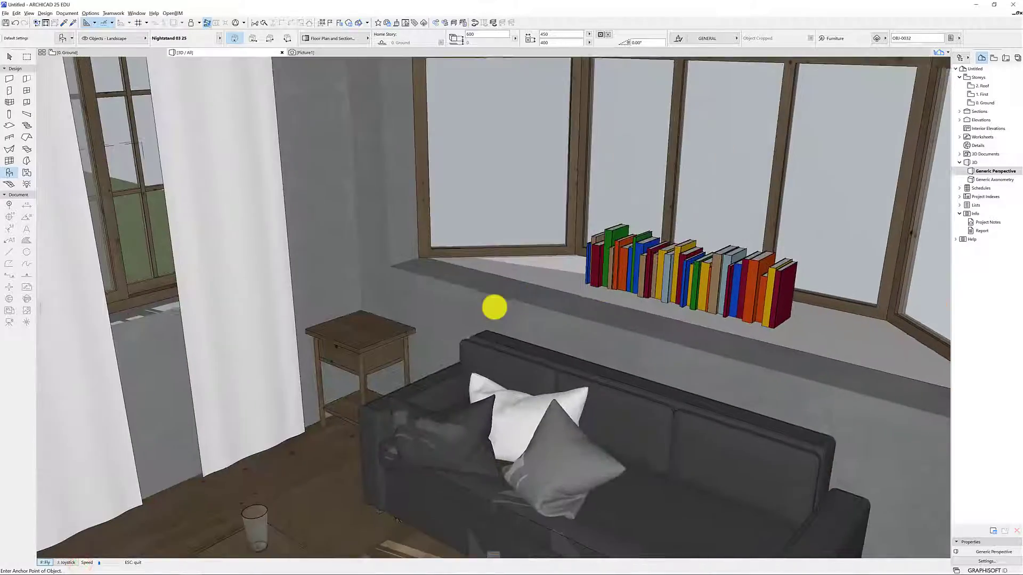
key("Left")
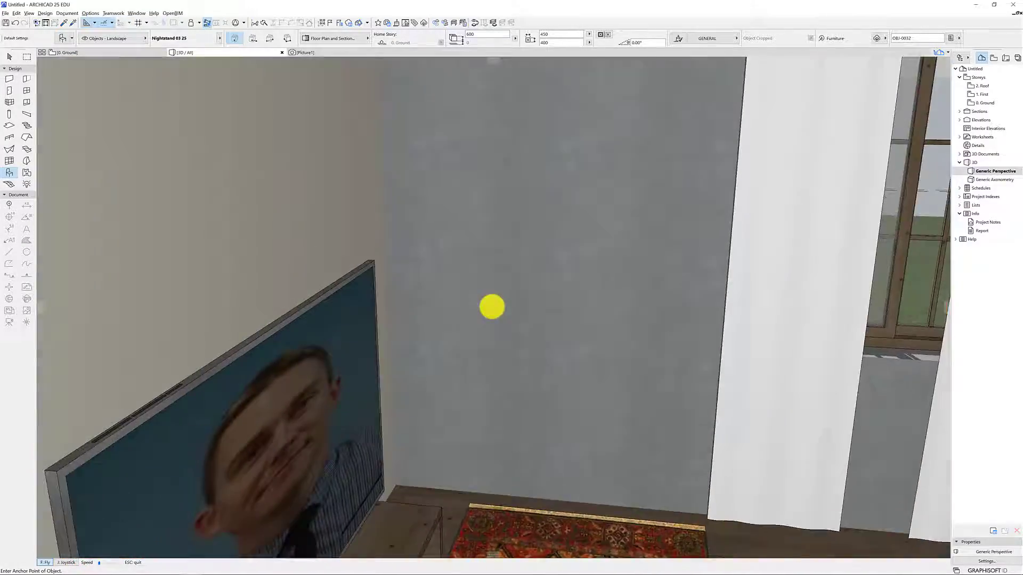
key("Right")
key("Up")
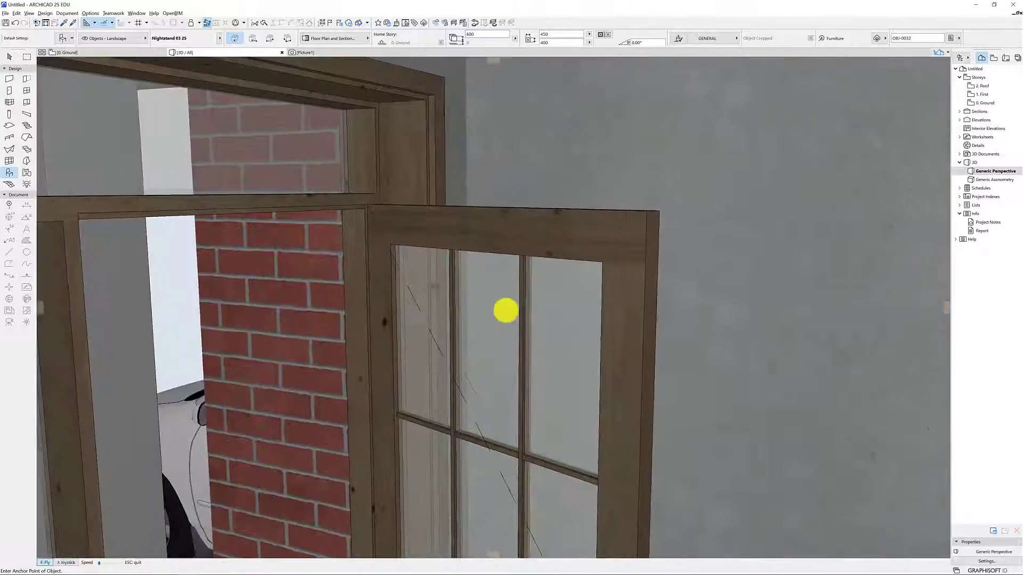
key("Up")
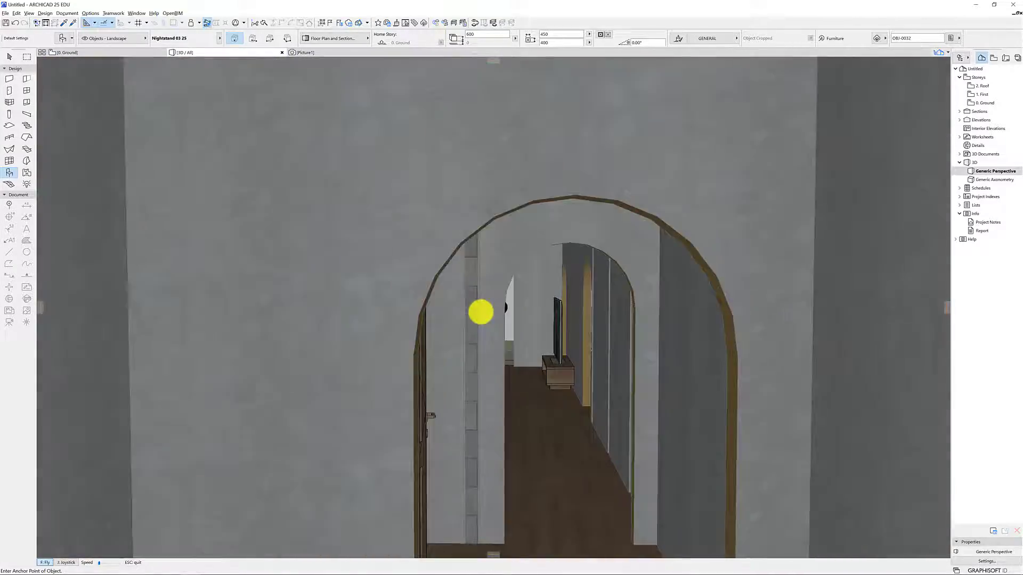
key("Up")
key("Right")
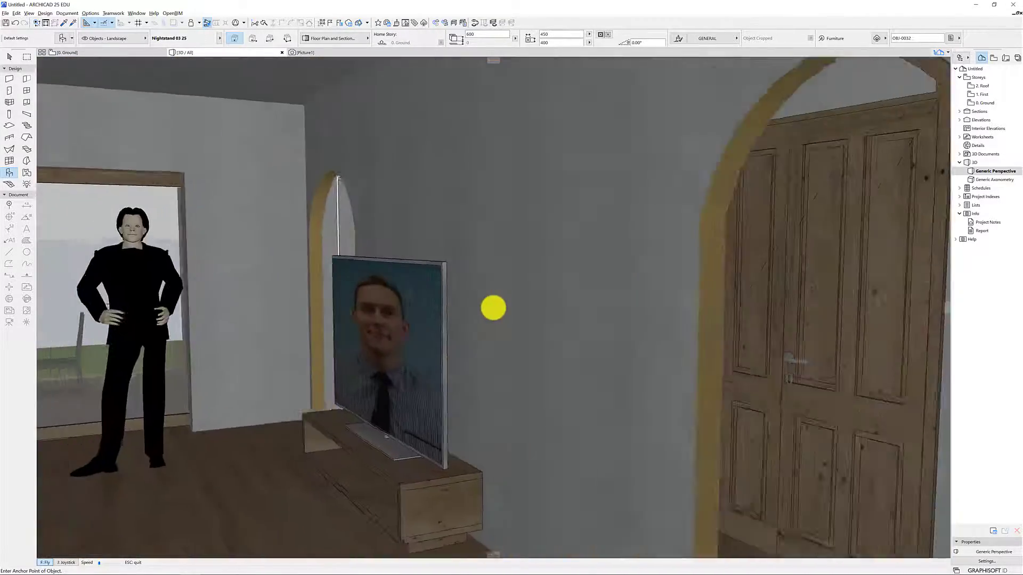
Turn and back up to frame the sofa, nightstand and bay-window books, then exit Explore mode
key("Right")
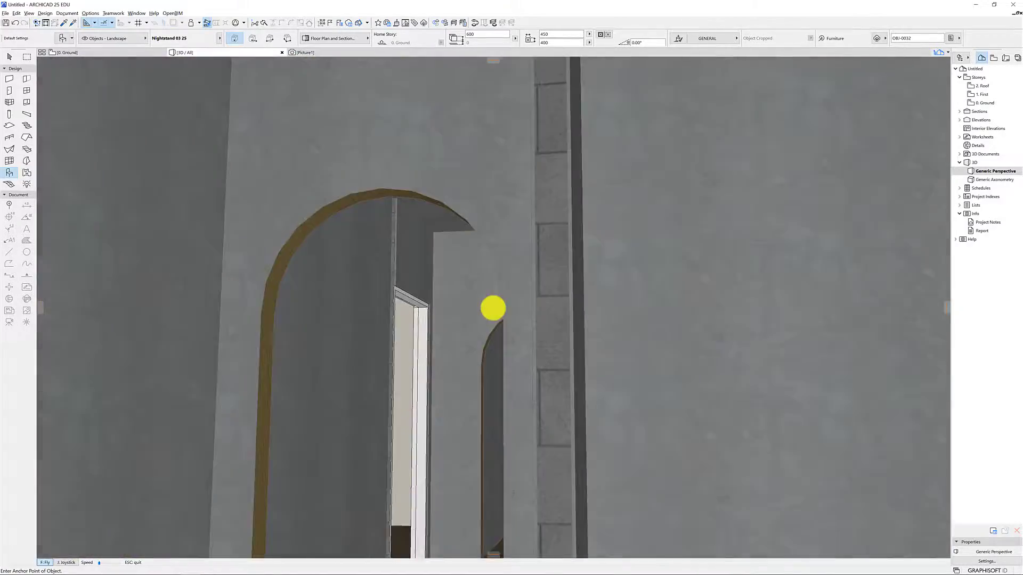
key("Up")
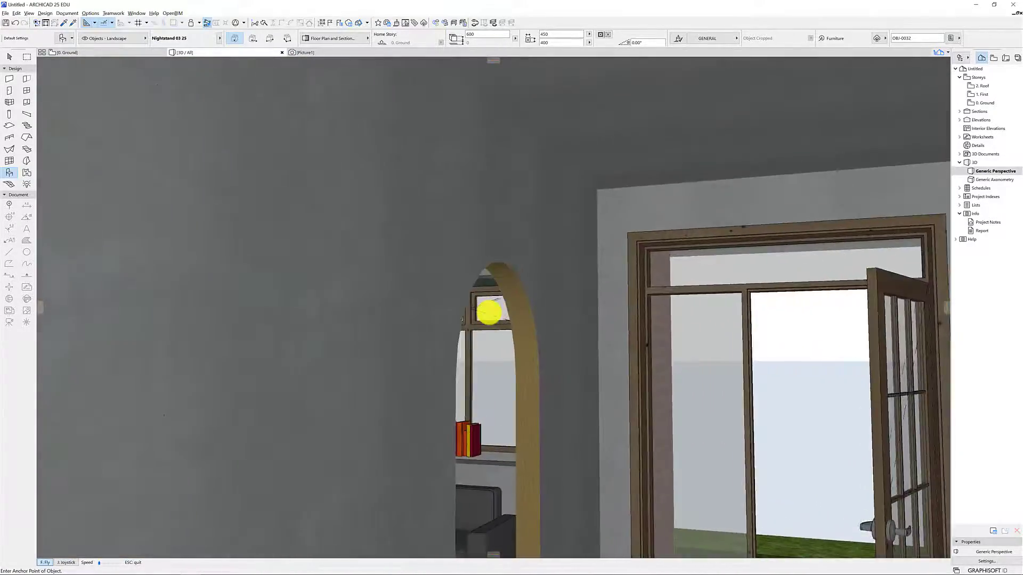
key("Right")
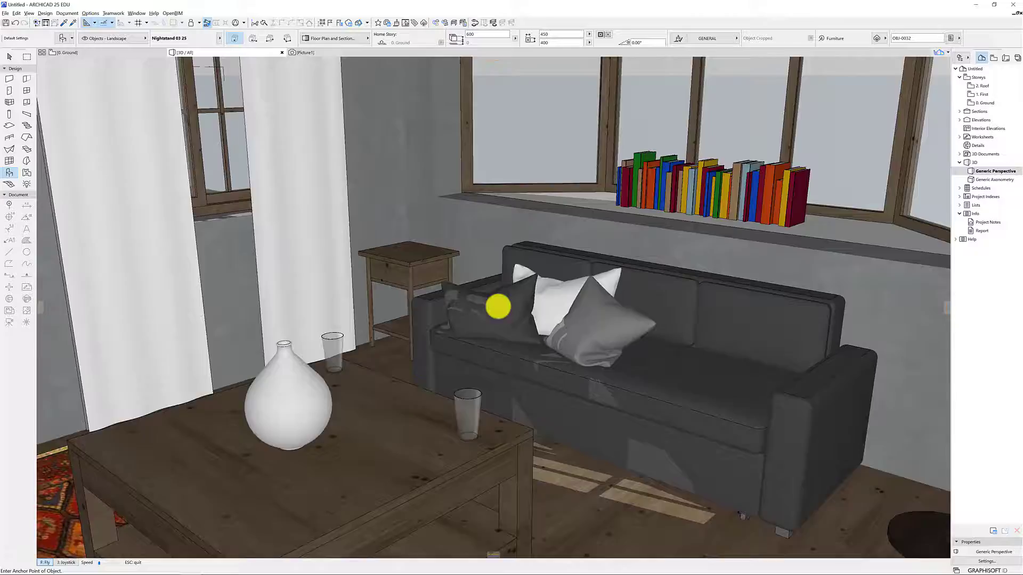
key("Right")
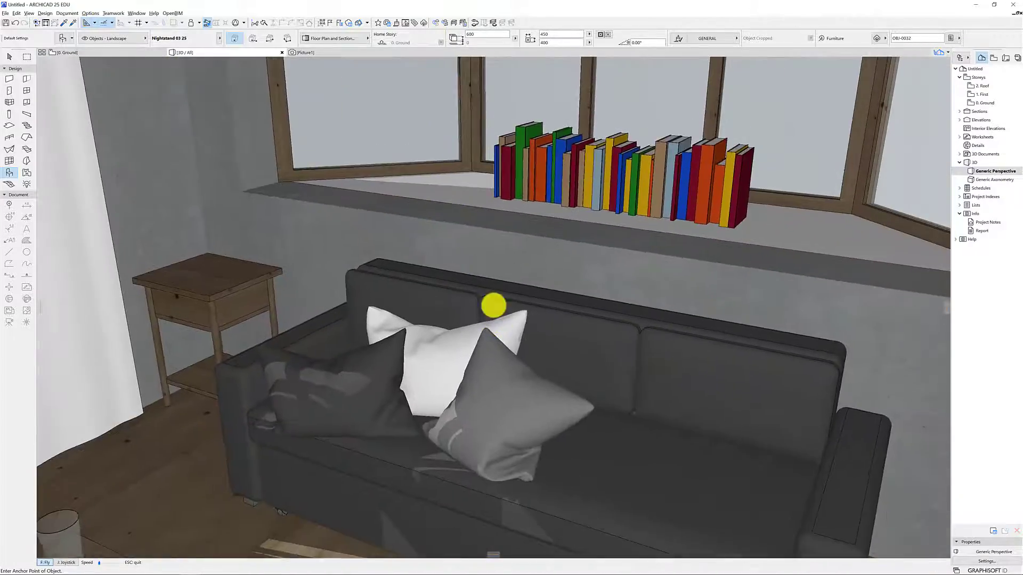
key("Down")
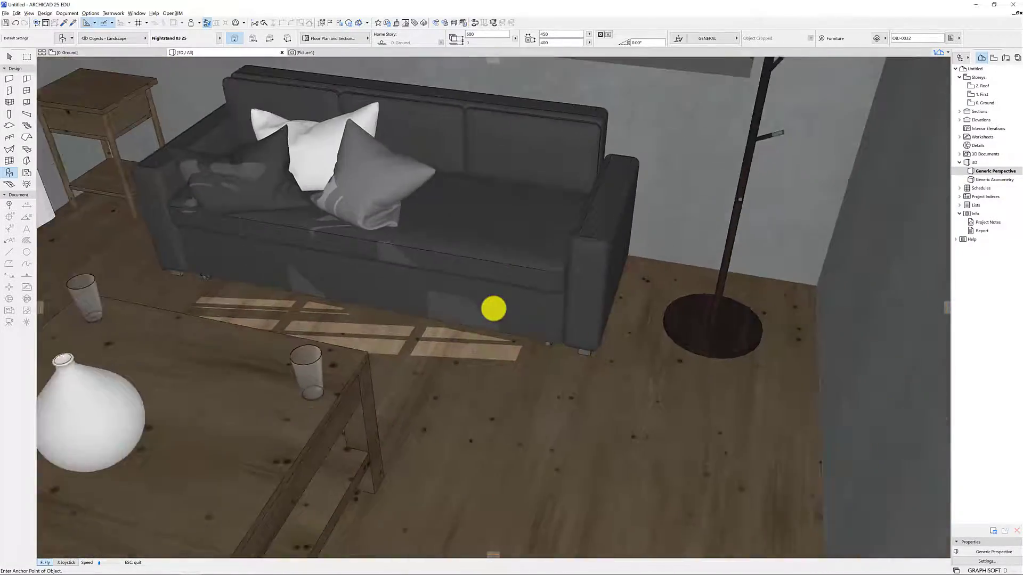
key("Up")
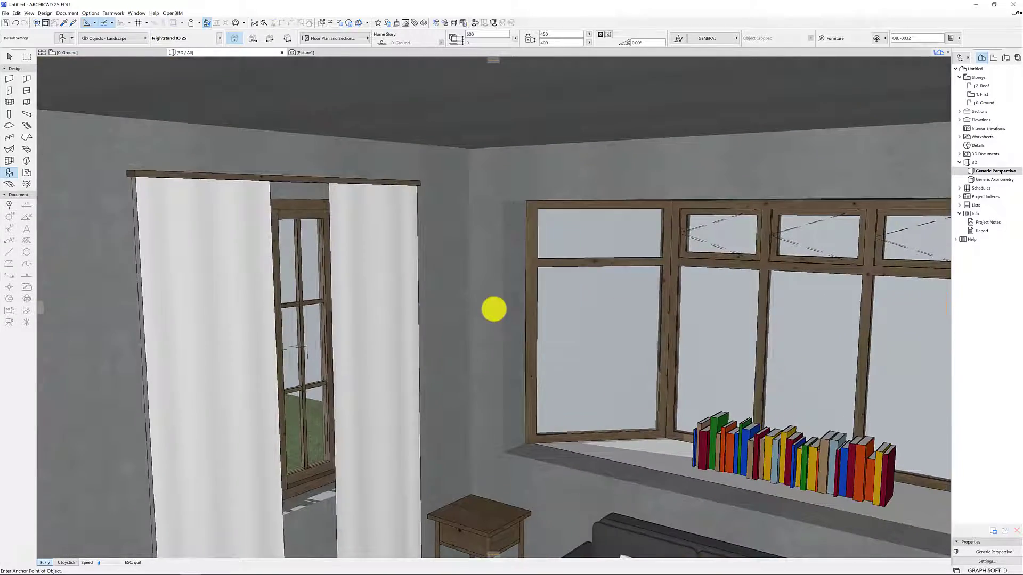
key("Escape")
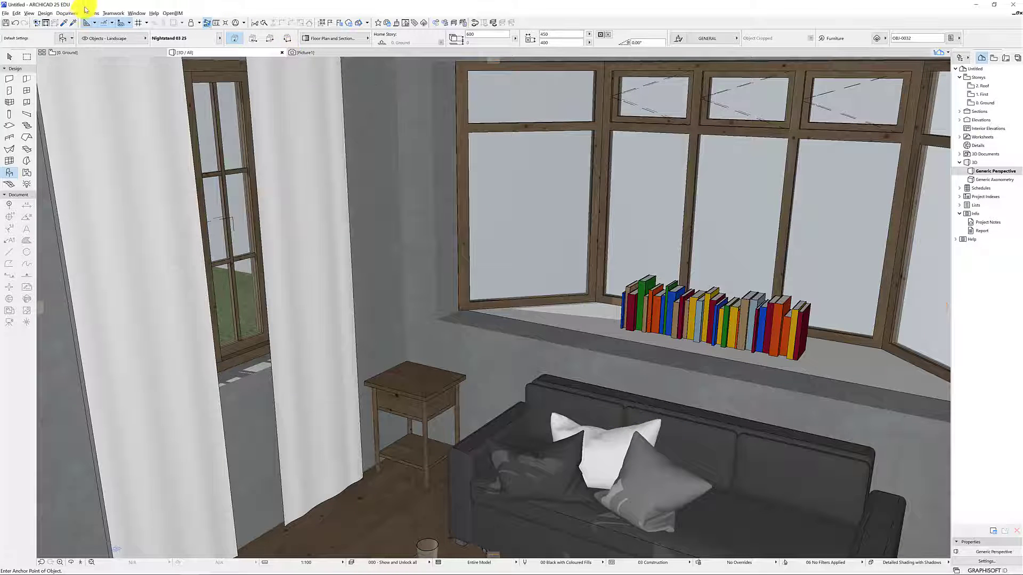
Open PhotoRendering Settings and choose the Indoor Daylight Medium scene with the Cineware engine
left_click(68, 13)
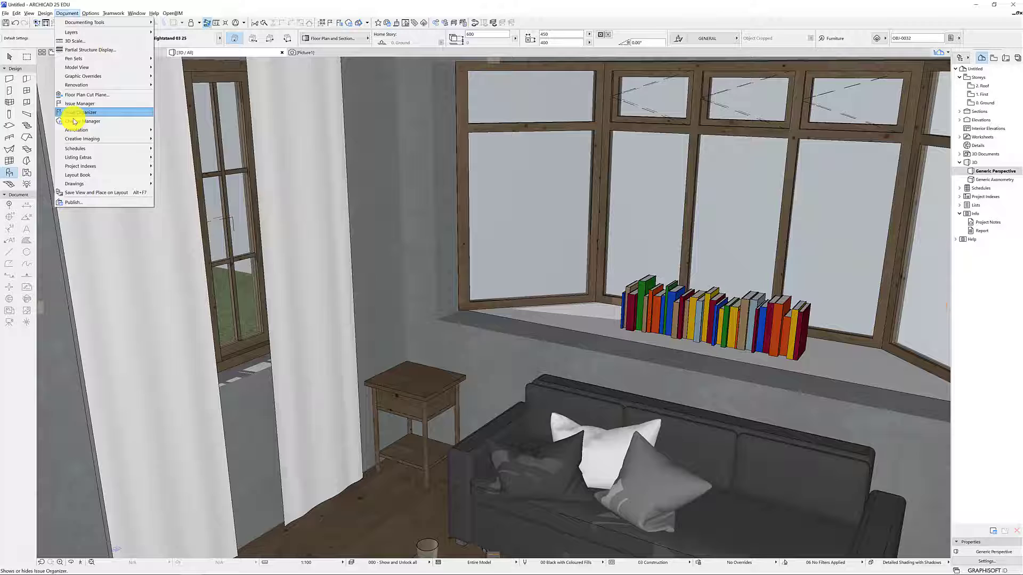
mouse_move(88, 140)
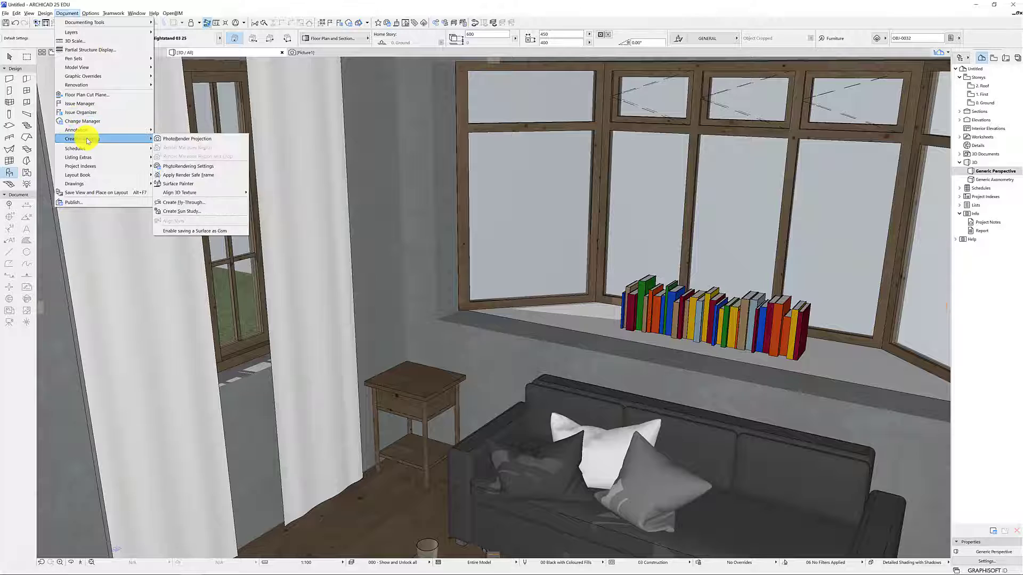
left_click(199, 170)
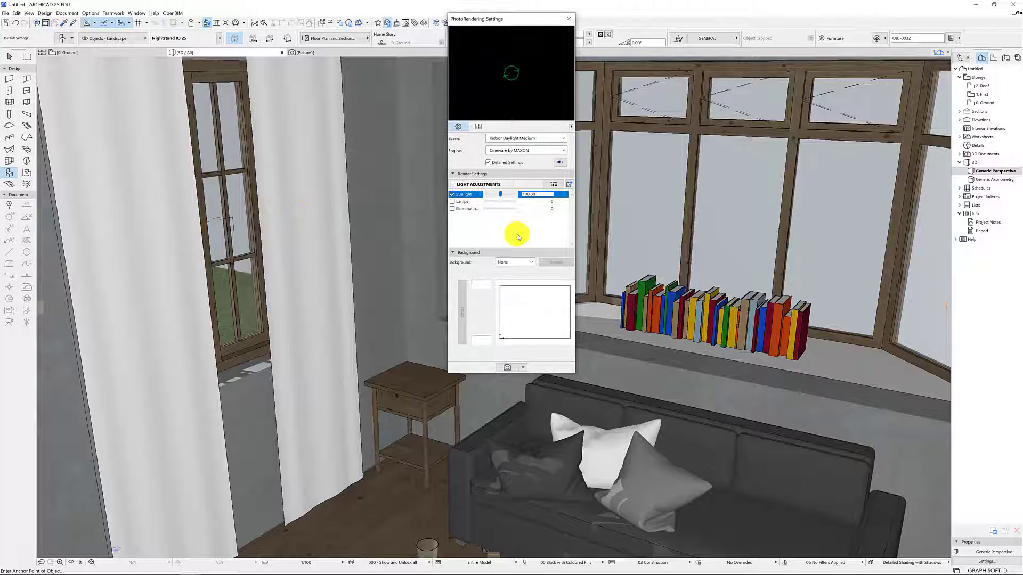
left_click(528, 139)
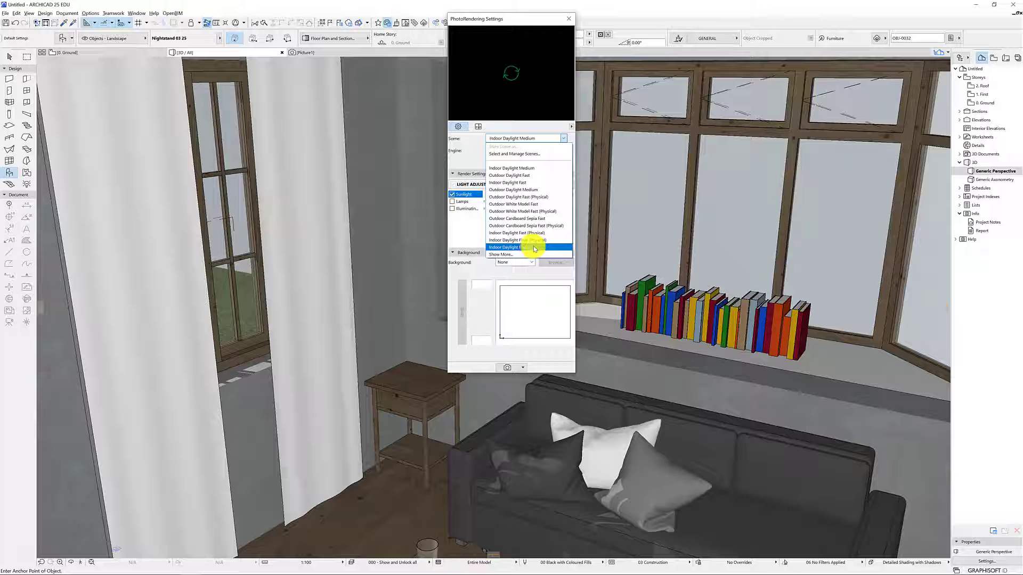
left_click(535, 169)
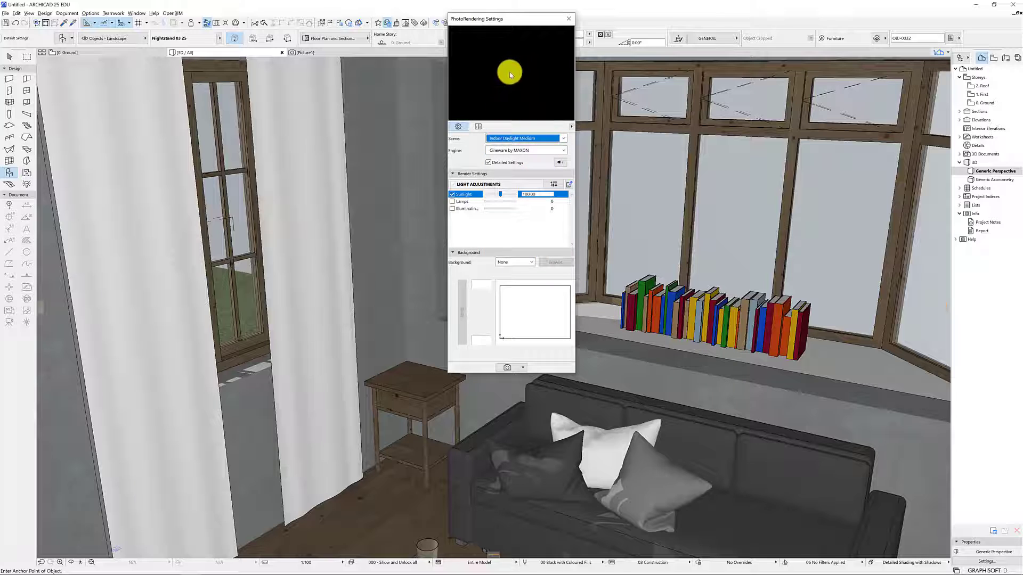
left_click(513, 77)
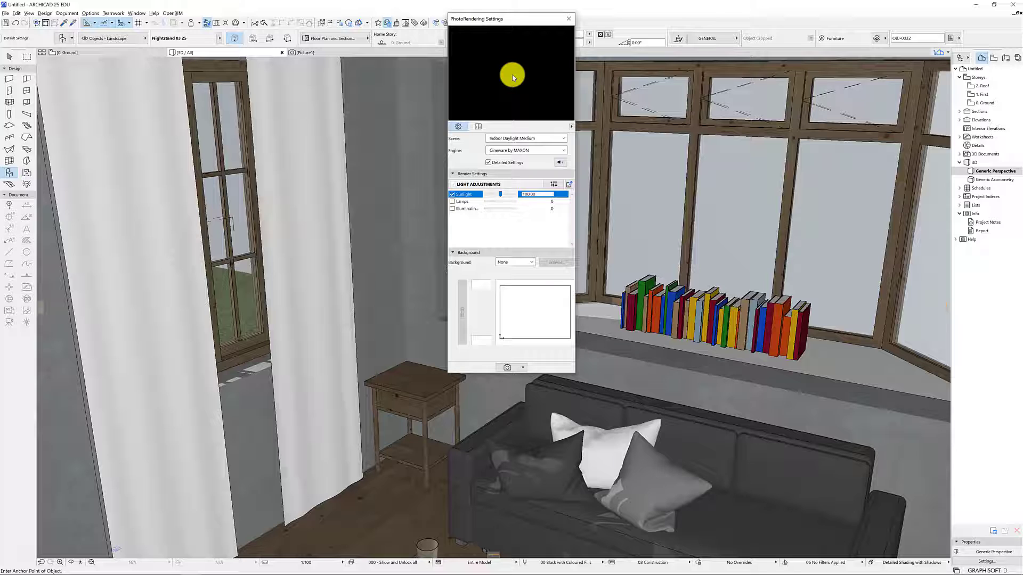
Generate a small test preview of the living-room view in the PhotoRendering palette
left_click(513, 77)
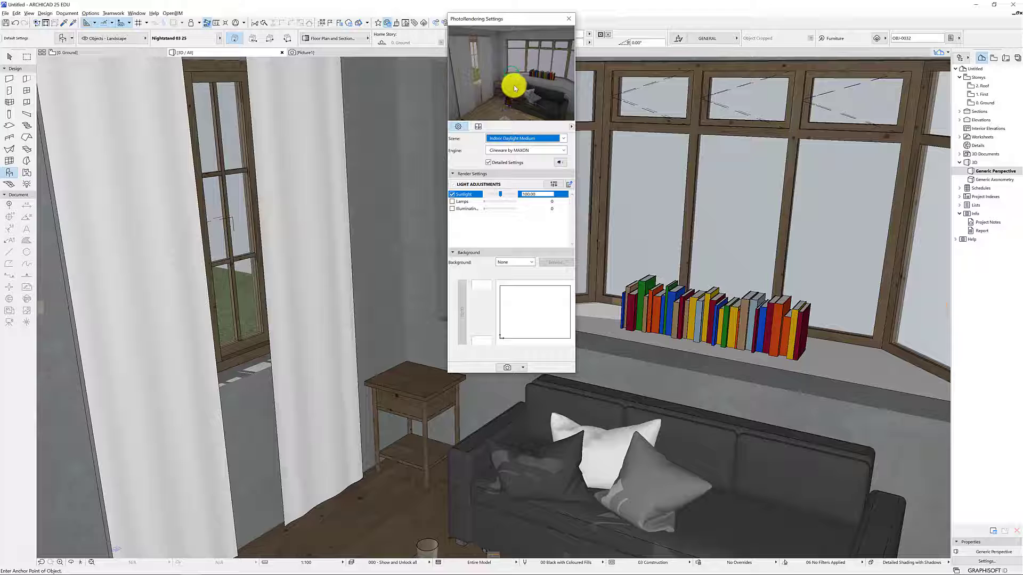
Render the living-room view full size with Cineware and drag the settings palette aside
left_click(507, 369)
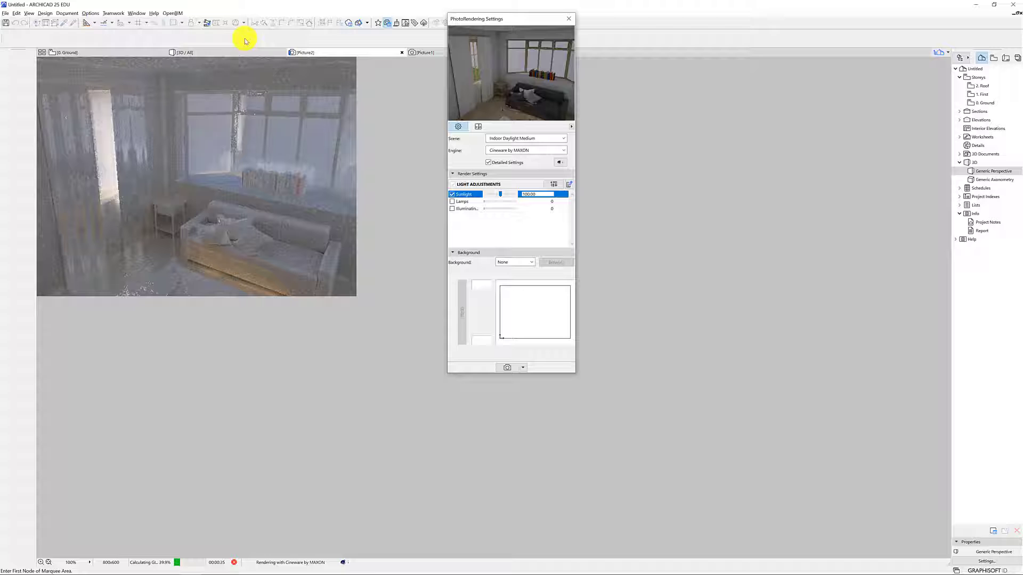
left_click_drag(523, 18, 568, 36)
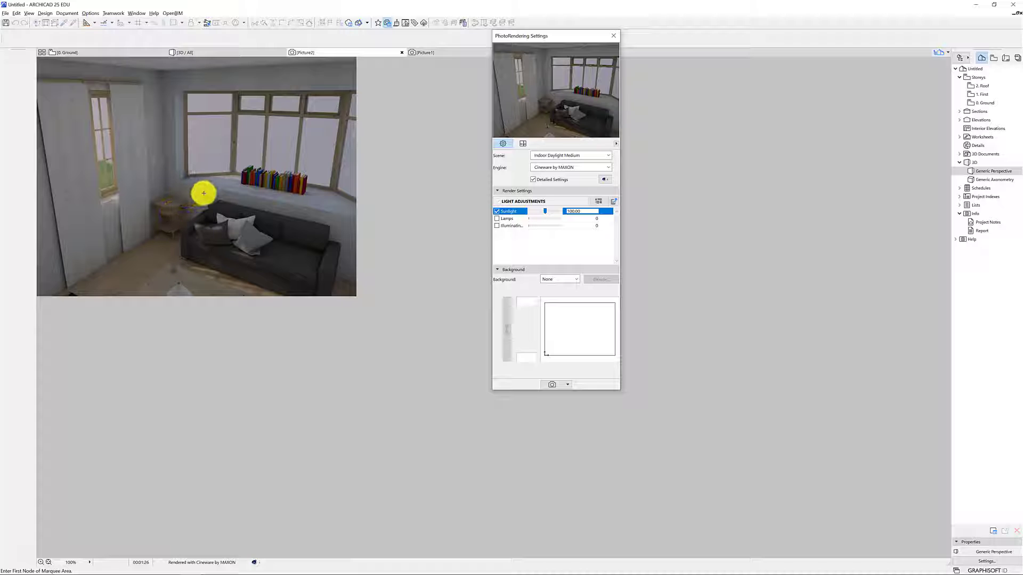
Begin saving the rendered picture as a TIFF image, then cancel
right_click(204, 193)
left_click(228, 218)
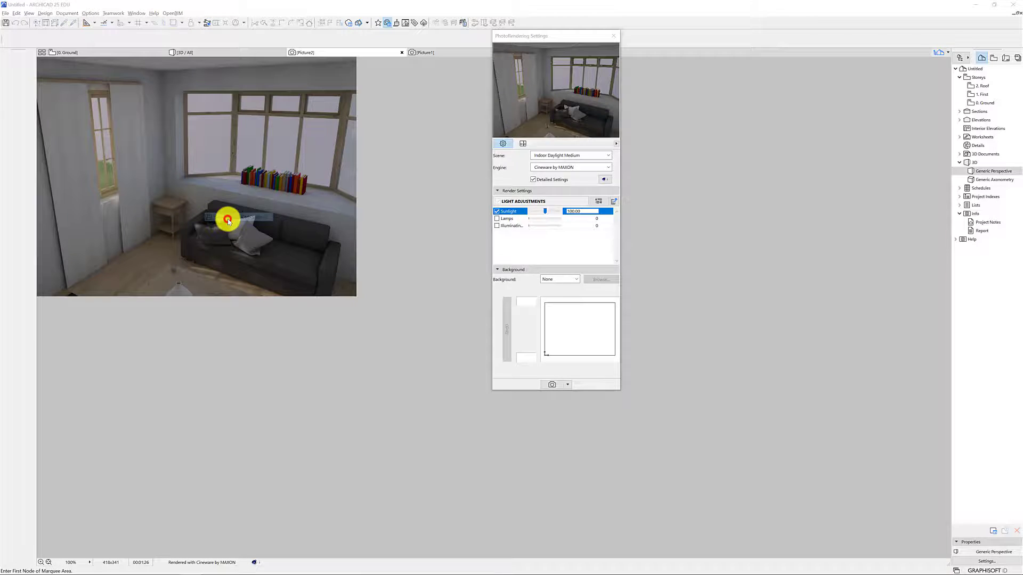
left_click(518, 296)
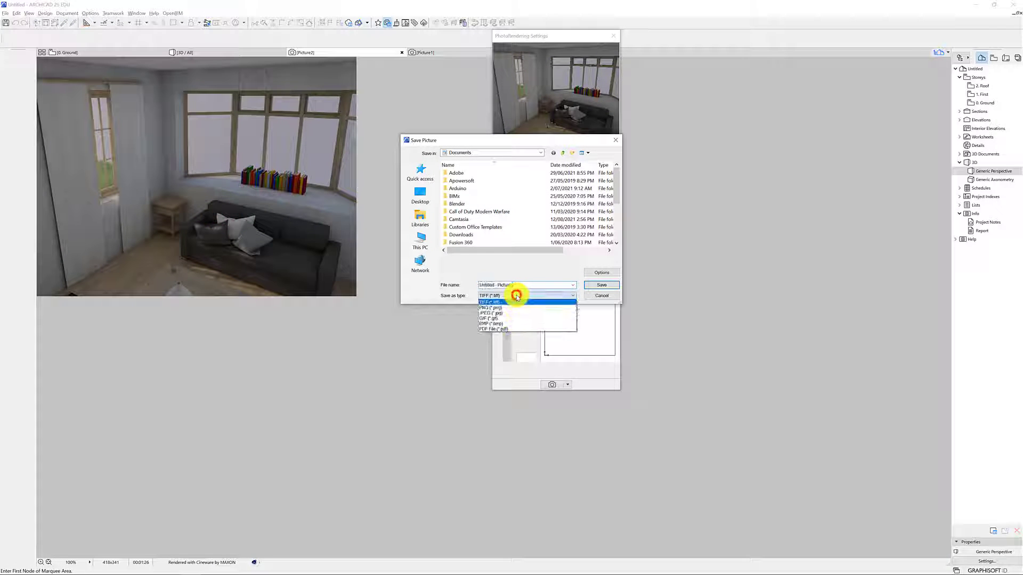
left_click(306, 223)
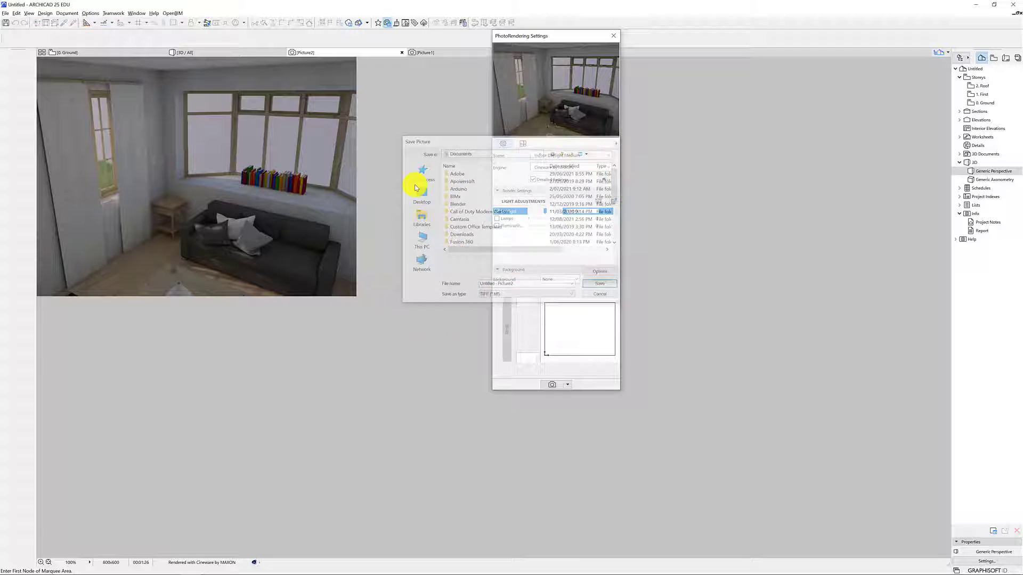
key("Return")
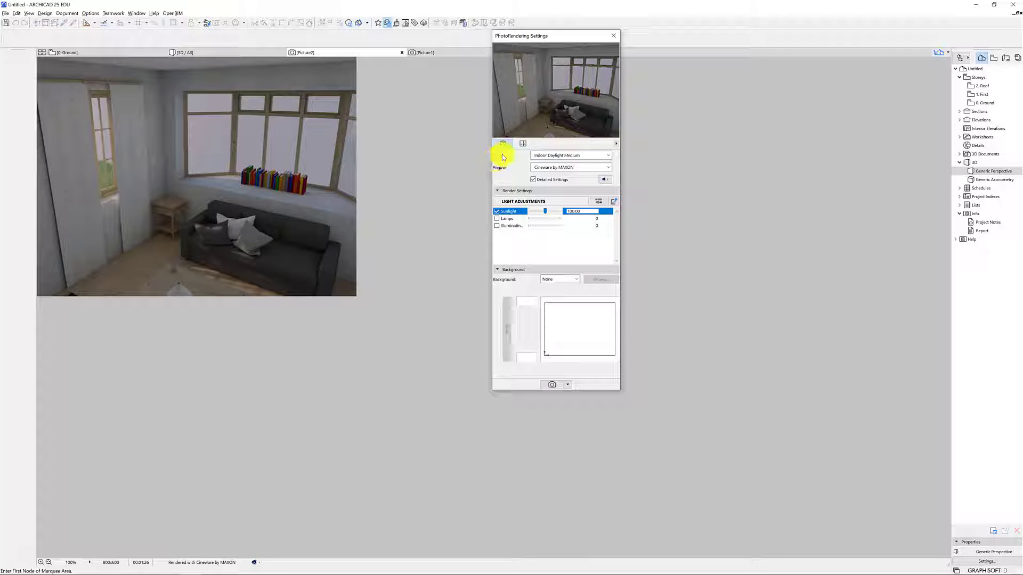
Close the rendering settings and discard the Picture2 and Picture1 renders without saving
left_click(349, 52)
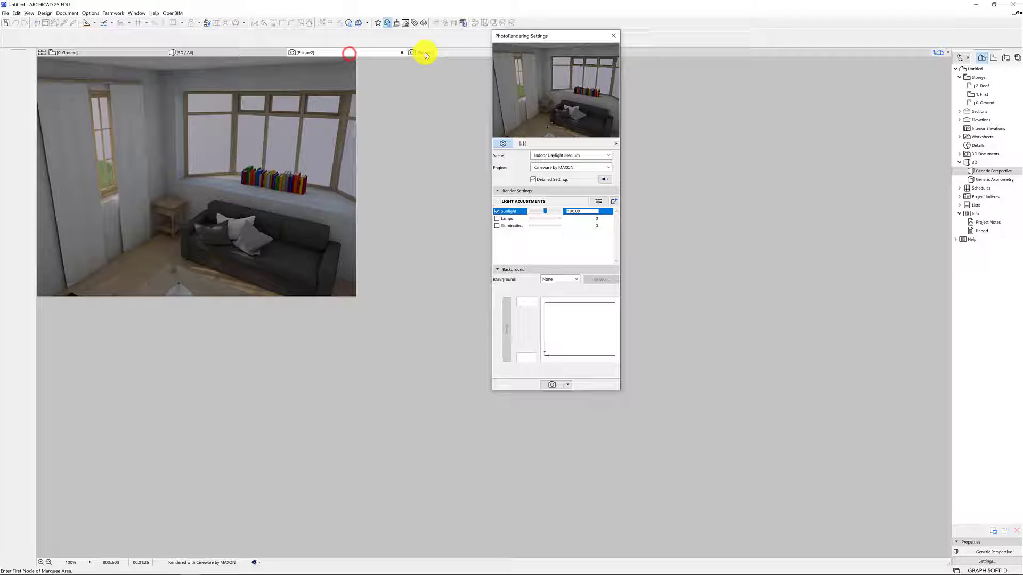
left_click(614, 36)
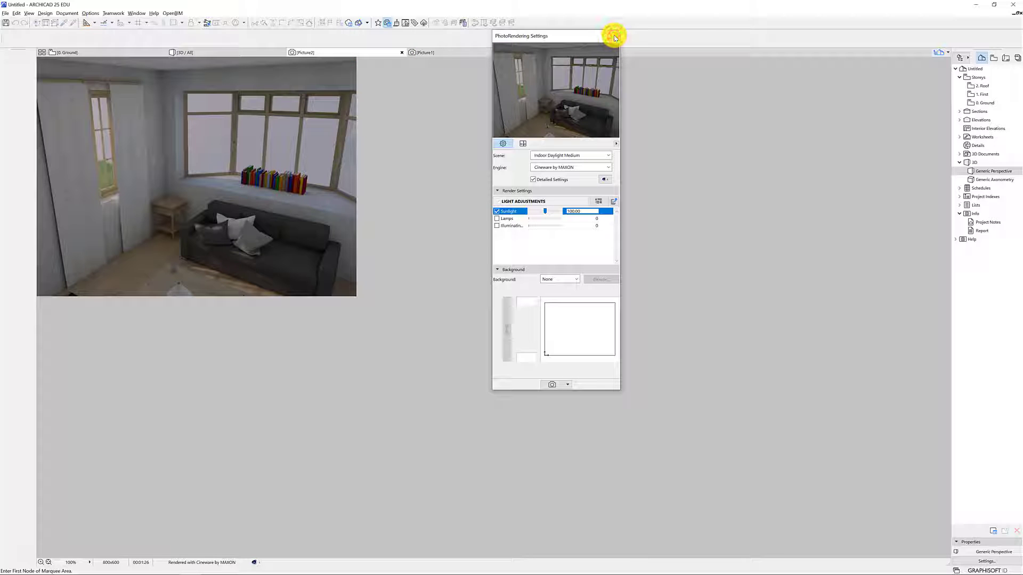
left_click(402, 53)
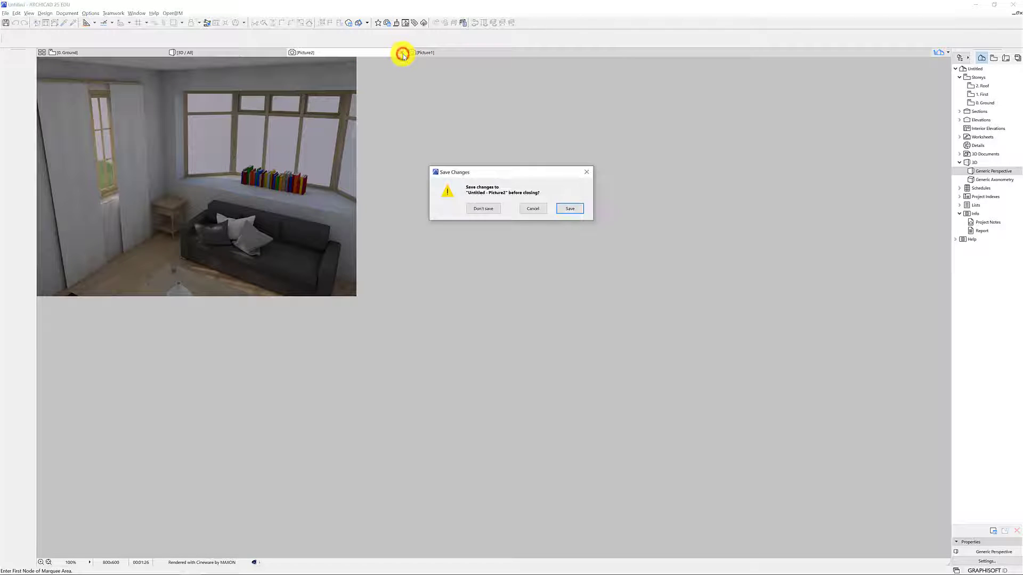
left_click(533, 208)
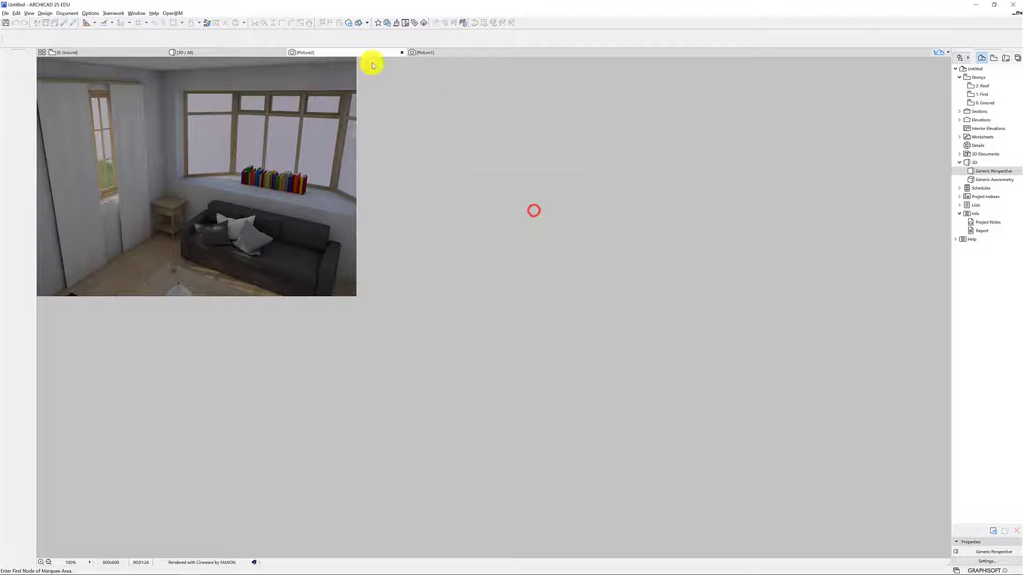
left_click(402, 53)
left_click(482, 207)
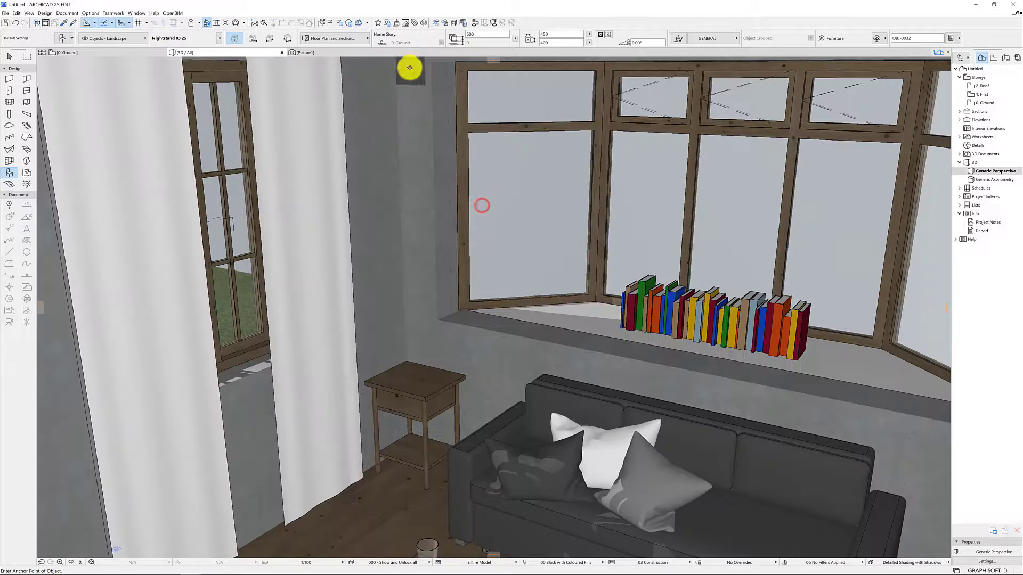
left_click(351, 51)
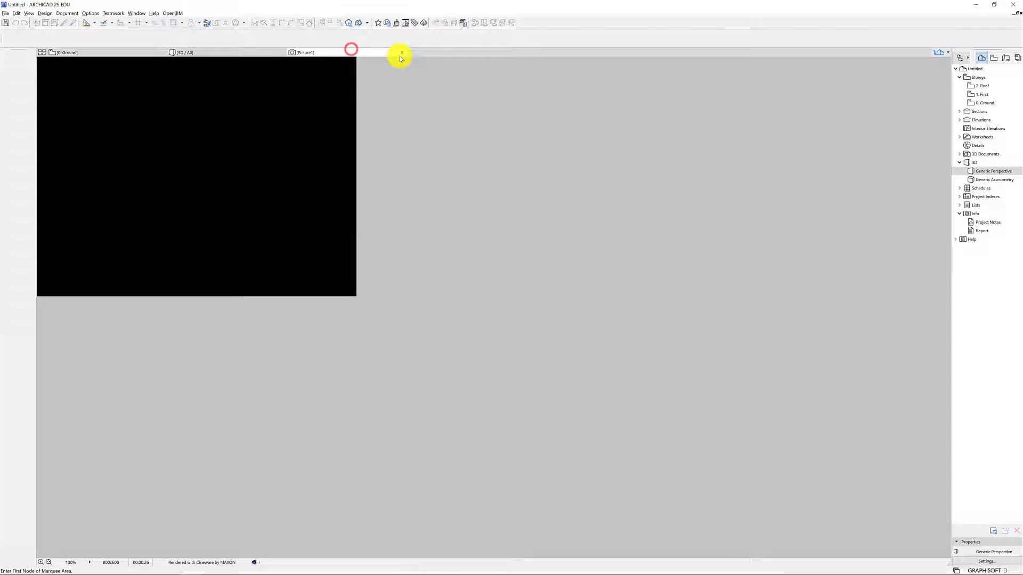
left_click(401, 53)
left_click(487, 208)
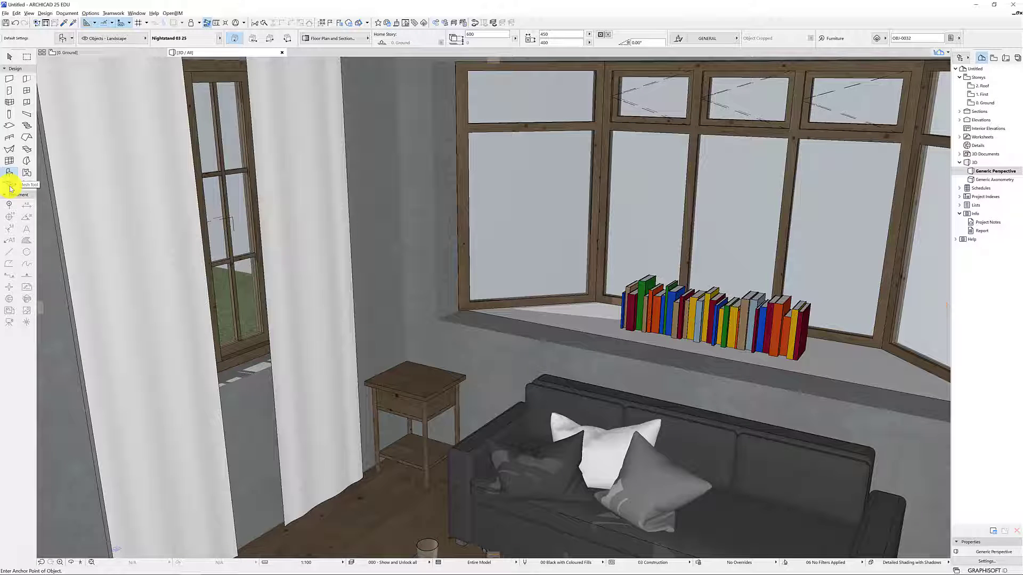
Return to the Arrow tool and open Location Settings showing Sydney's latitude, longitude and UTC+10:00 zone
key("Escape")
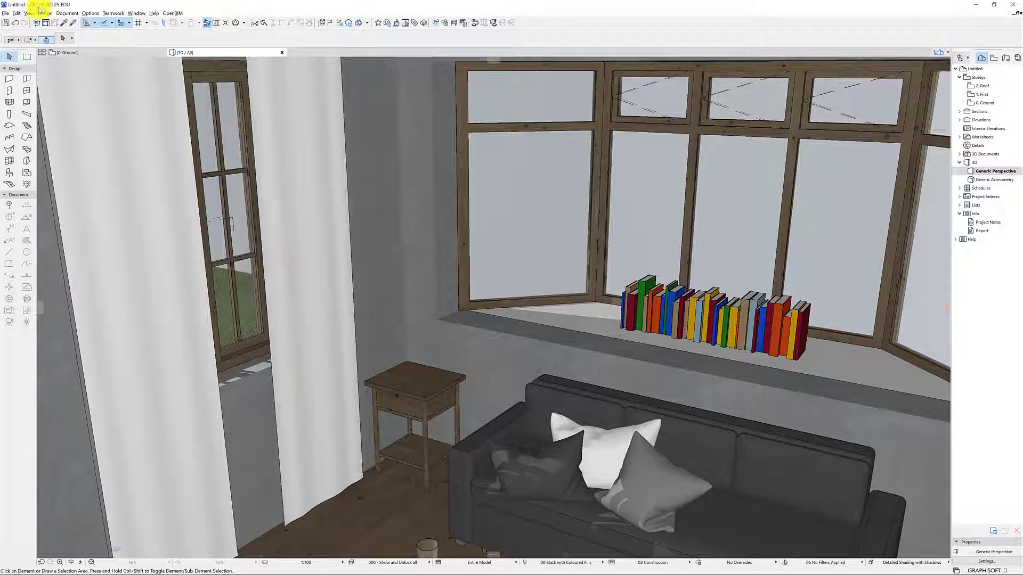
left_click(85, 13)
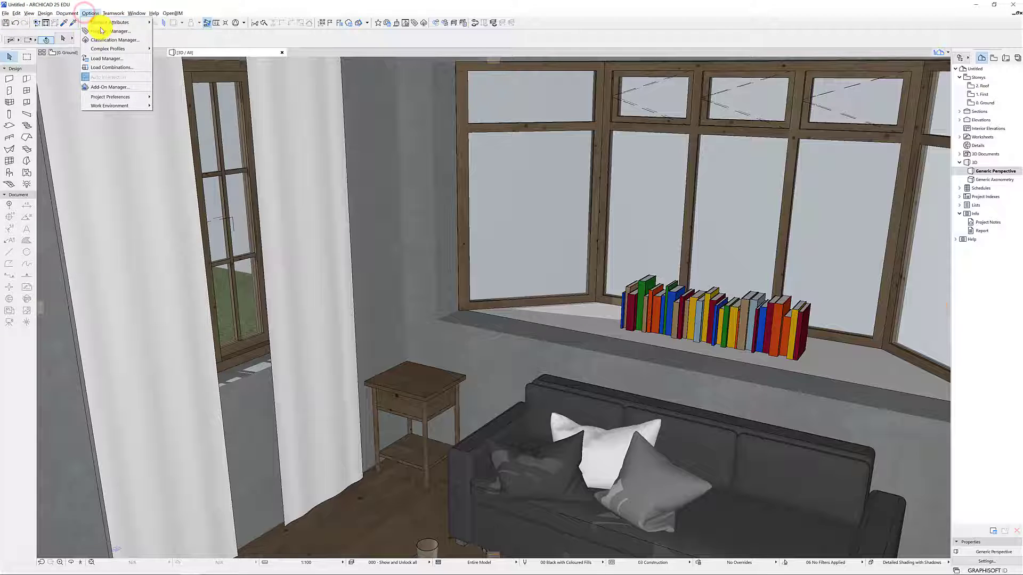
mouse_move(118, 98)
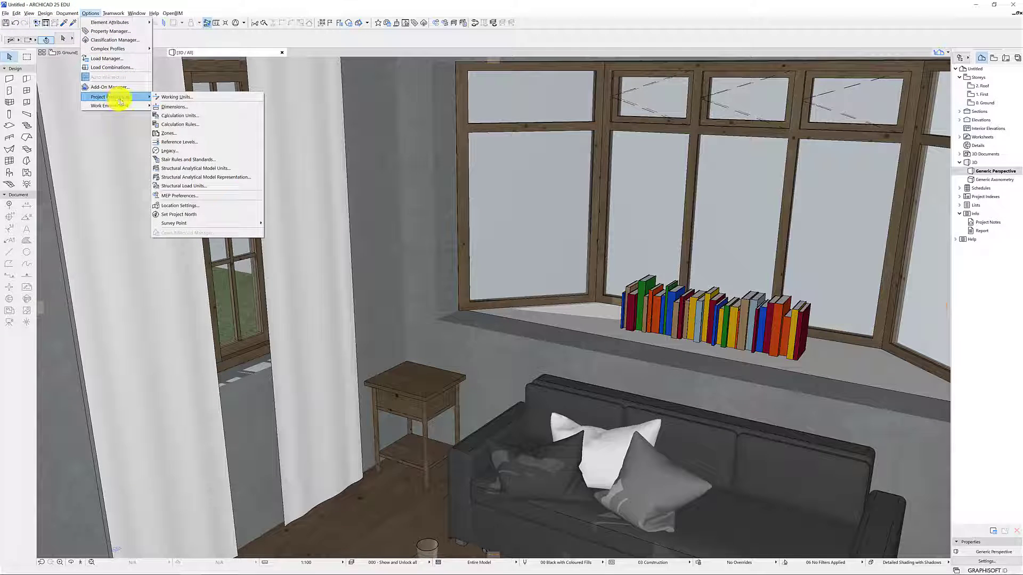
left_click(179, 206)
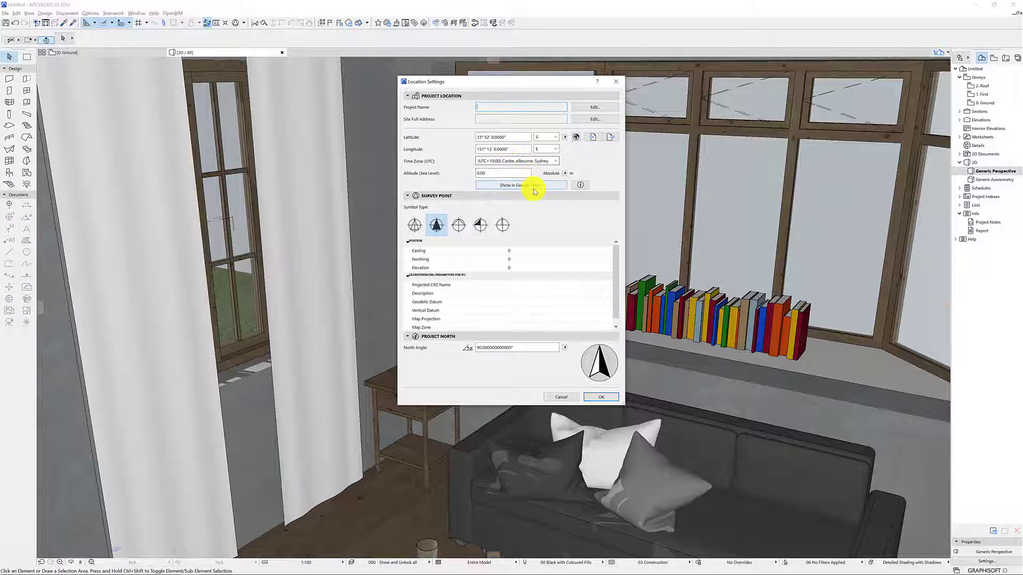
left_click(538, 186)
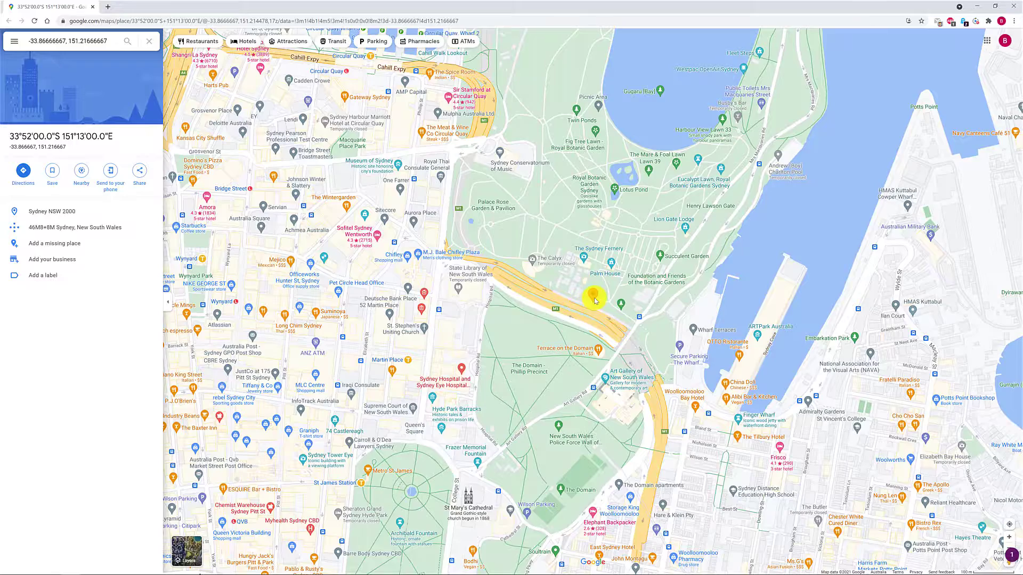
scroll(595, 301, "down", 2)
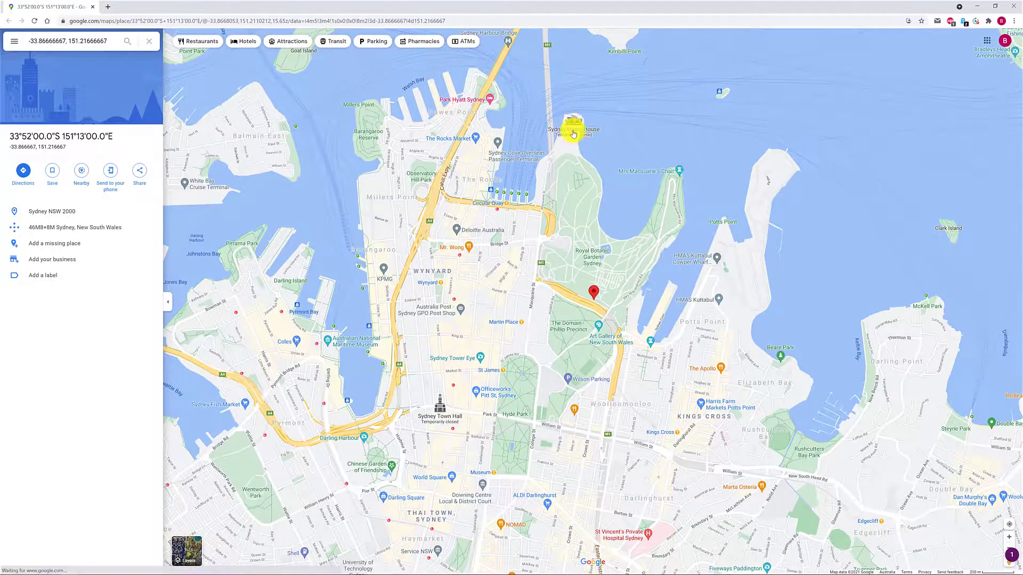
left_click_drag(491, 80, 484, 193)
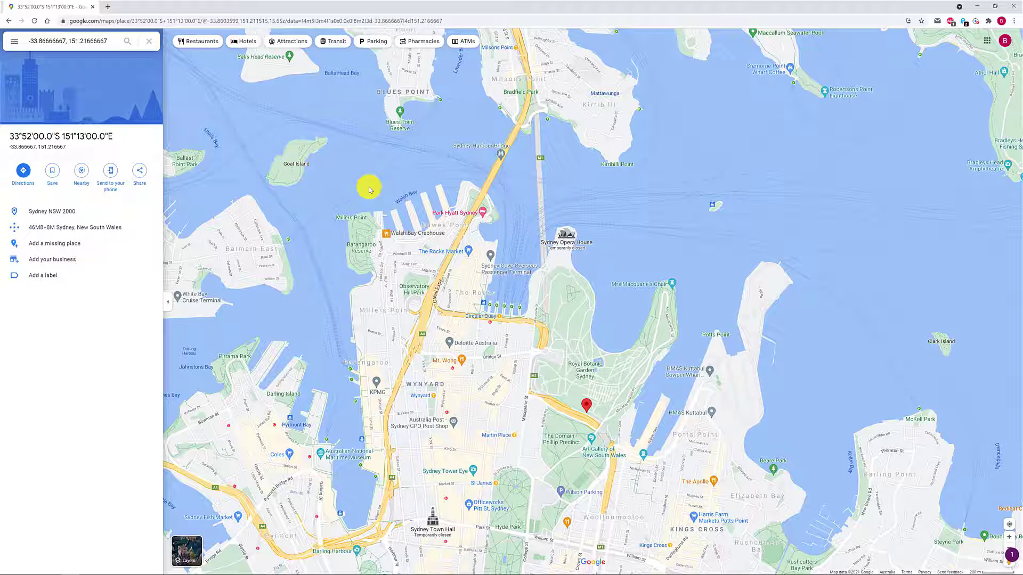
left_click(1014, 10)
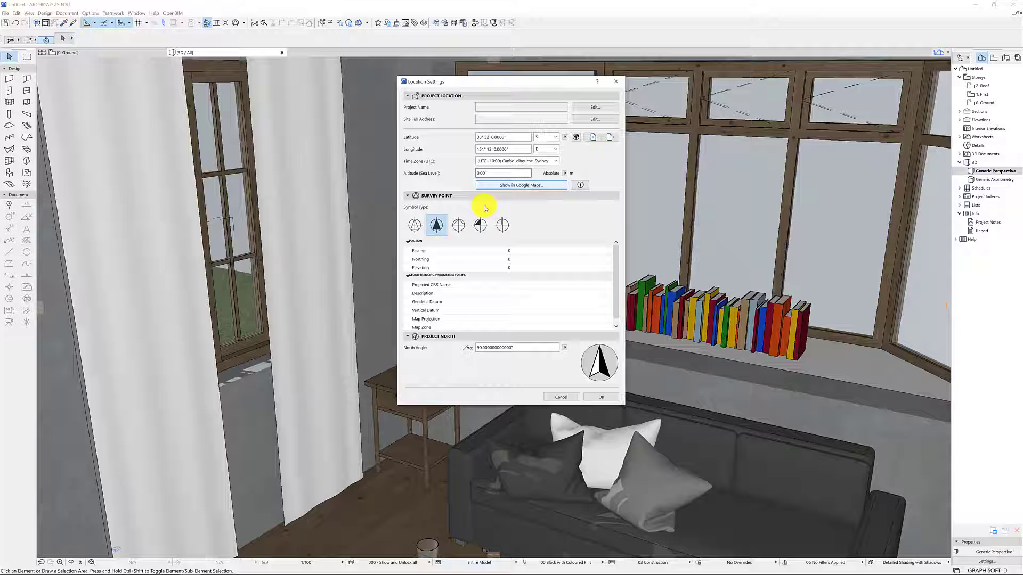
Confirm the Location Settings dialog with OK
left_click(606, 398)
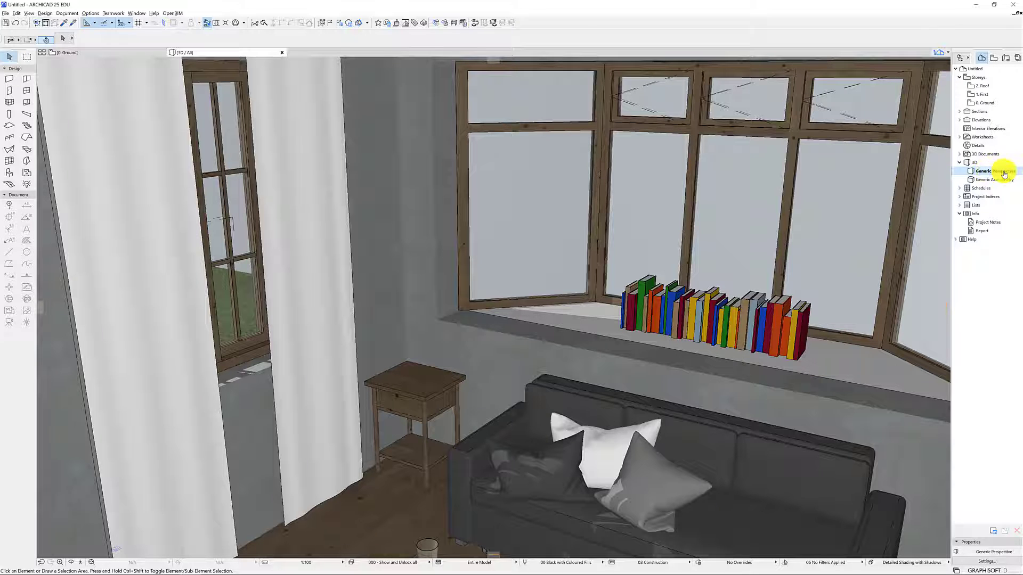
Set the Generic Perspective sun position by date and time to 20/06/2017, 7:00:00 AM
right_click(1004, 173)
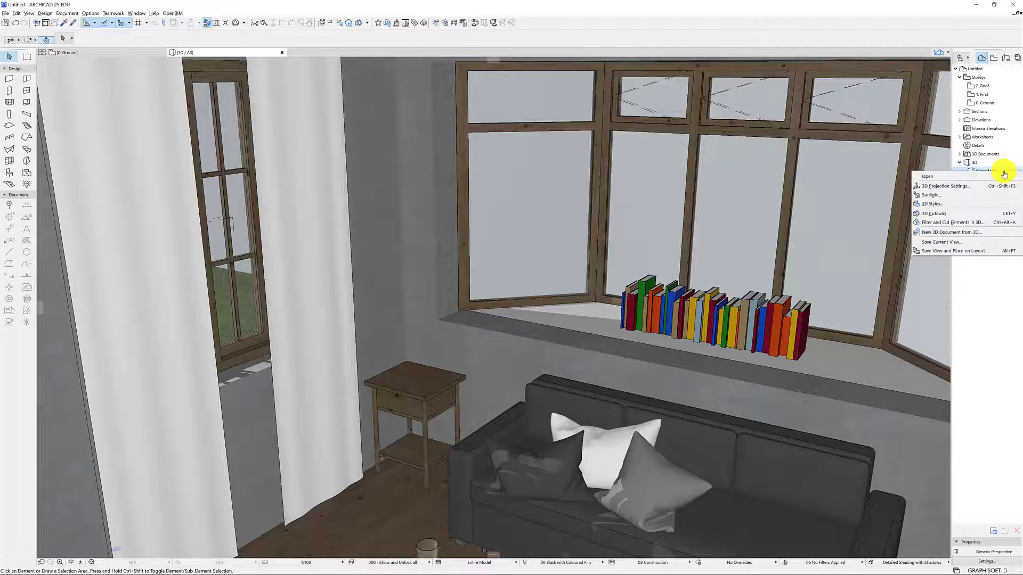
left_click(960, 186)
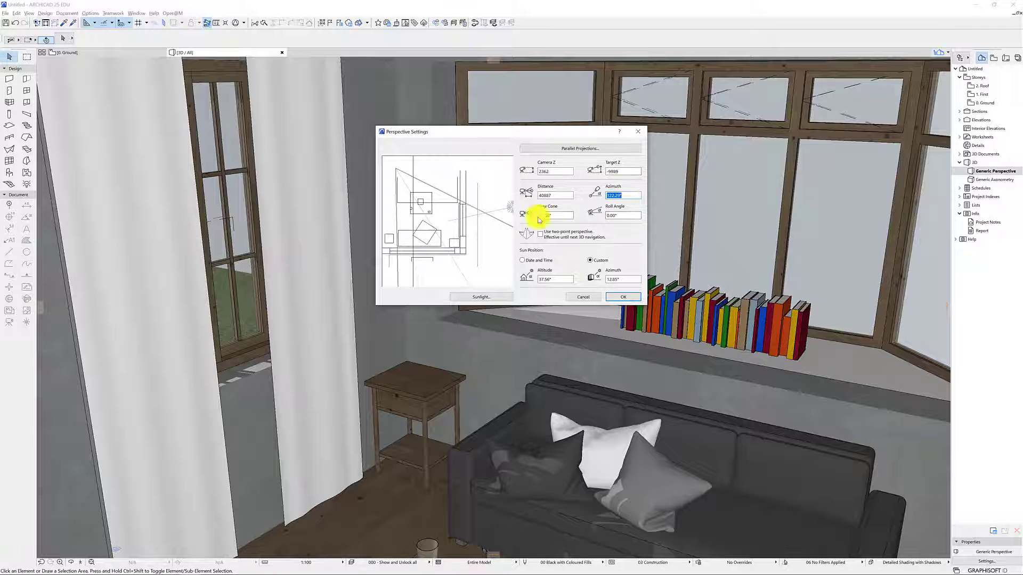
left_click(614, 194)
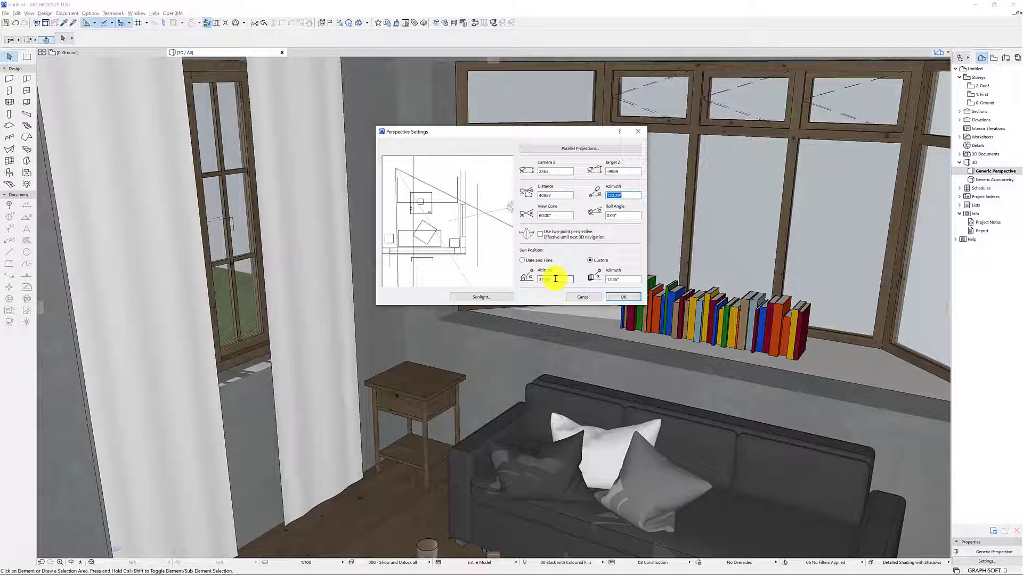
left_click(540, 261)
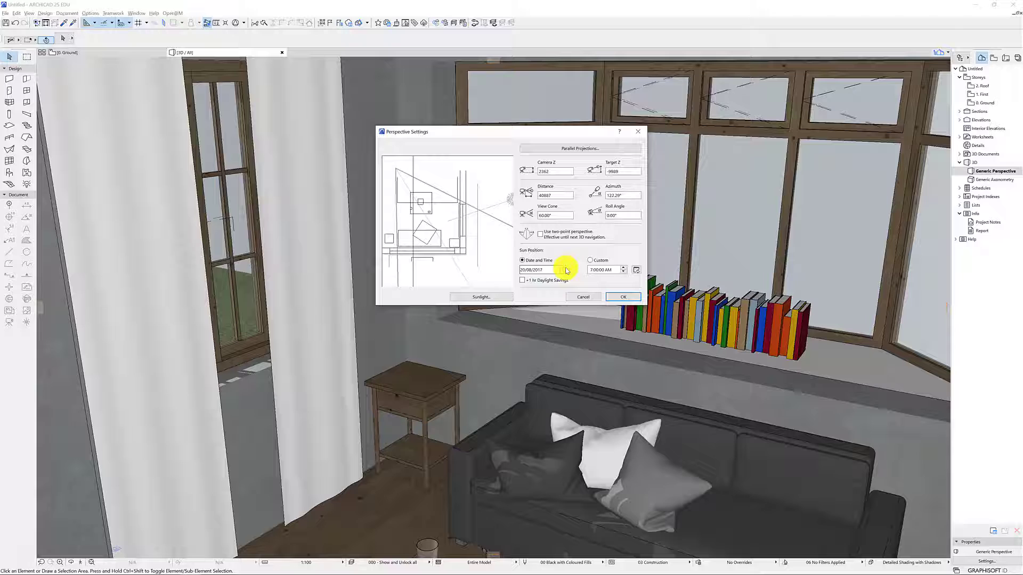
left_click(541, 270)
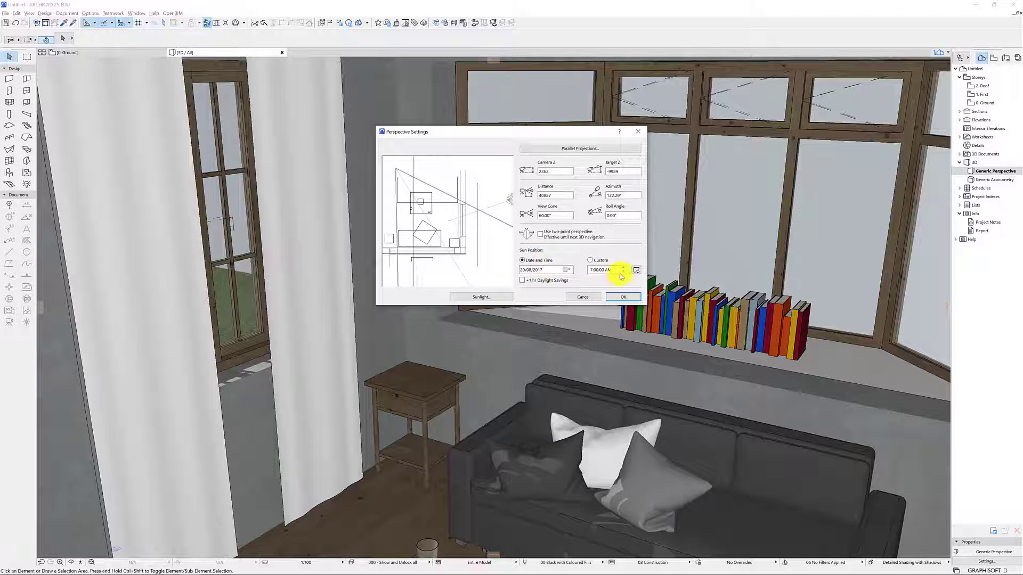
left_click(598, 270)
left_click(636, 136)
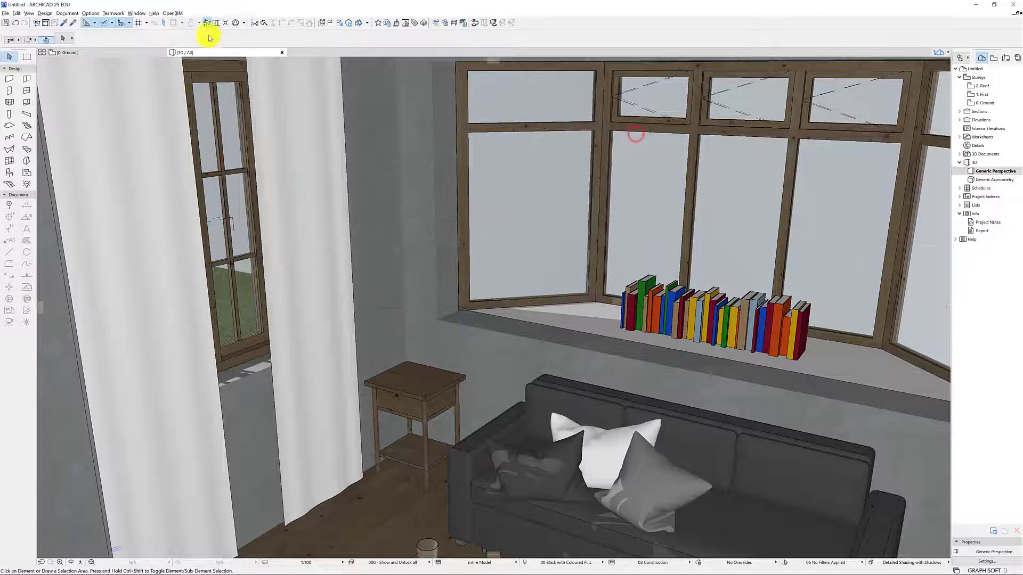
Reopen PhotoRendering Settings, switch to the Outdoor Daylight Fast scene and refresh the preview
left_click(78, 13)
left_click(99, 14)
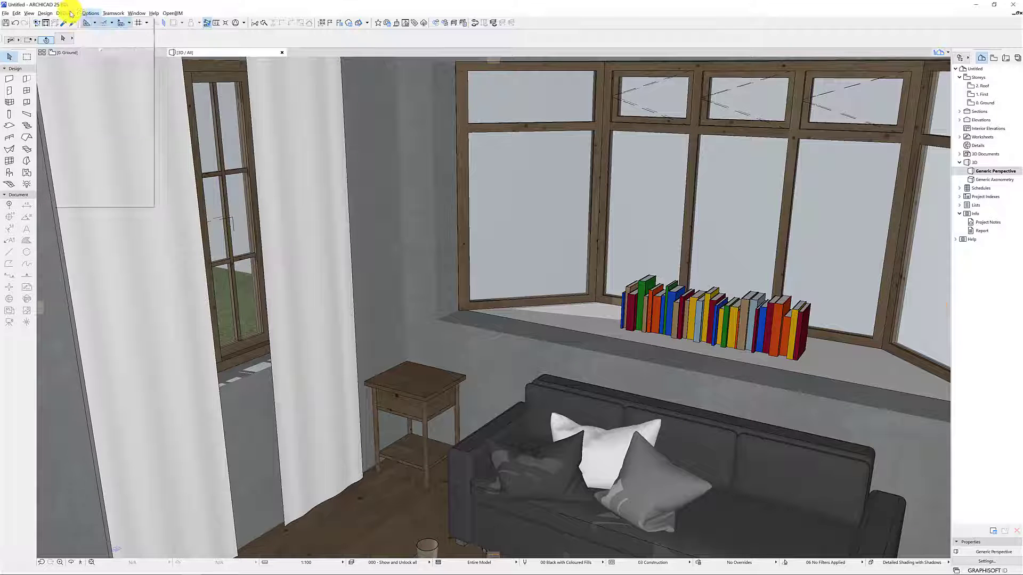
left_click(67, 14)
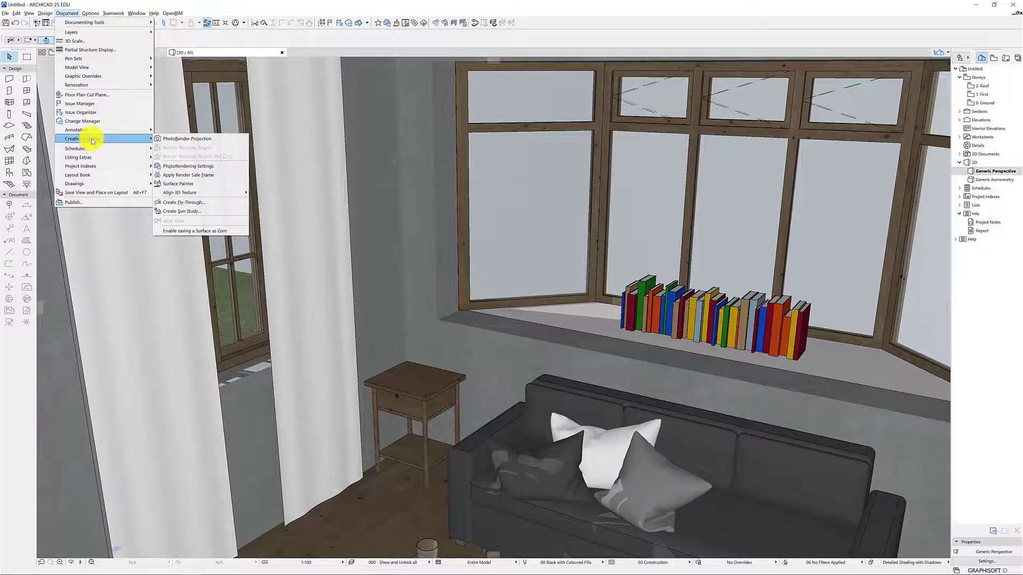
left_click(201, 168)
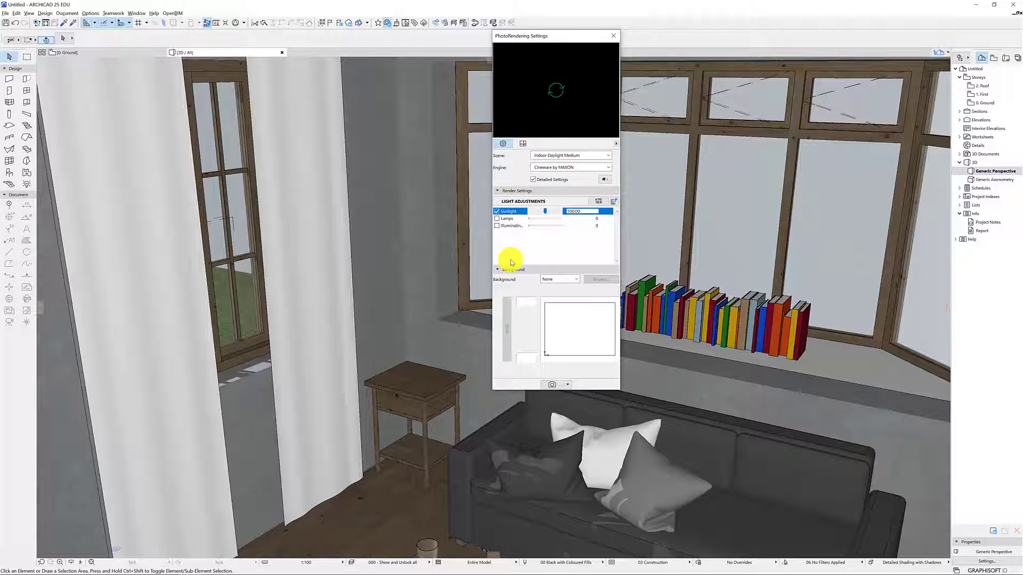
left_click(580, 156)
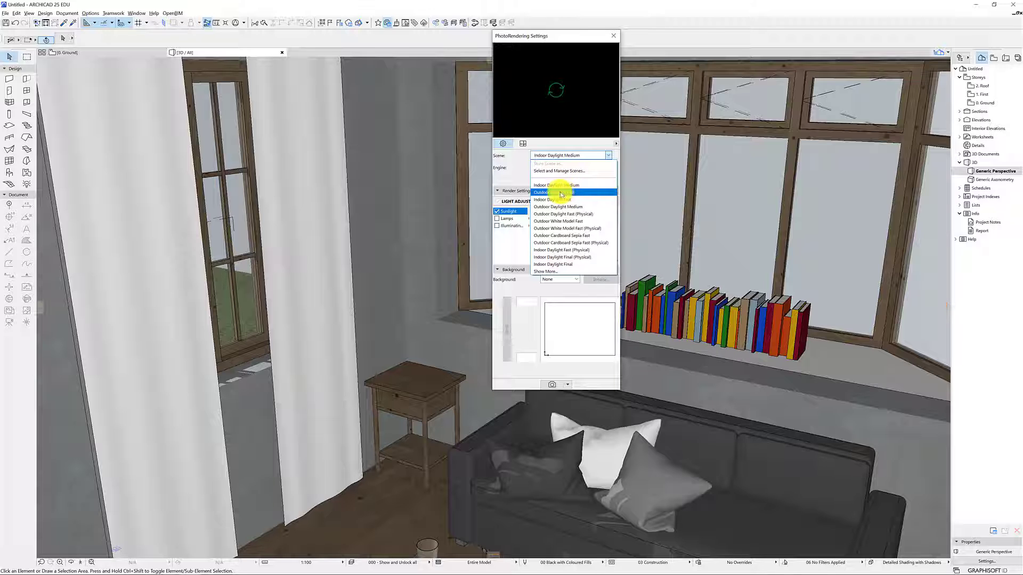
left_click(567, 192)
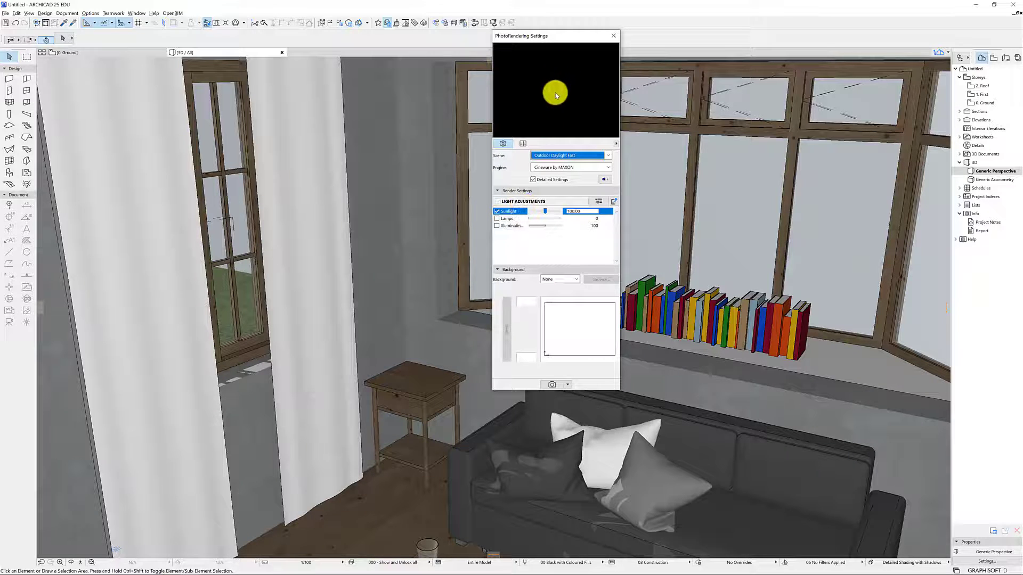
left_click(557, 97)
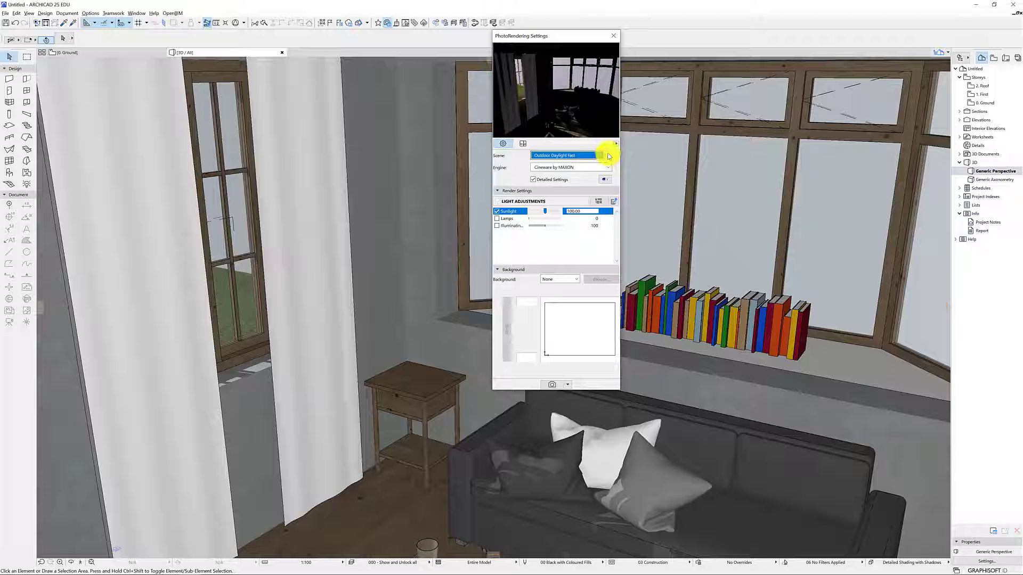
Pick Indoor White Model Fast from the scene library under Indoor Scenes and refresh the preview
left_click(609, 156)
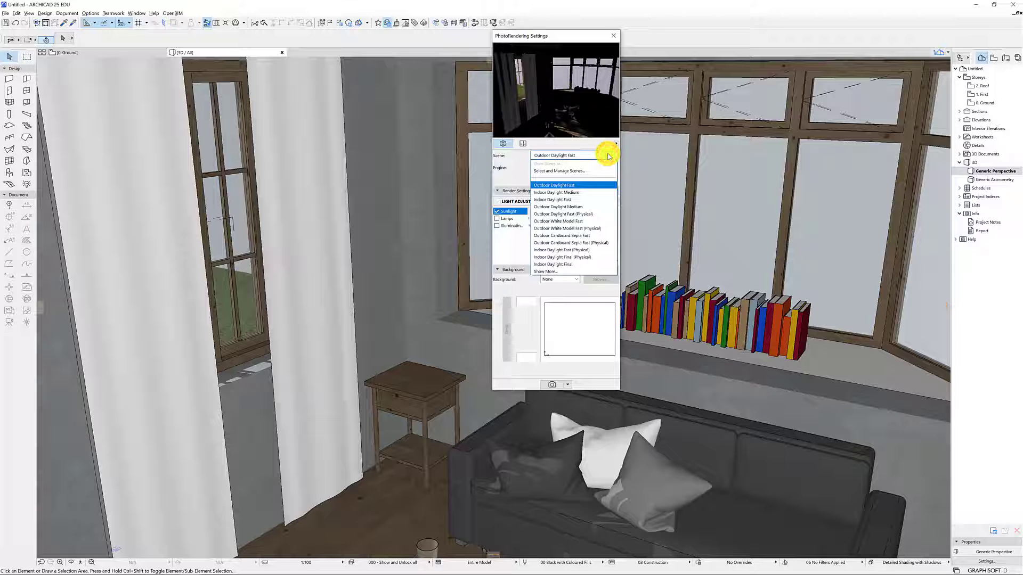
left_click(609, 155)
left_click(609, 156)
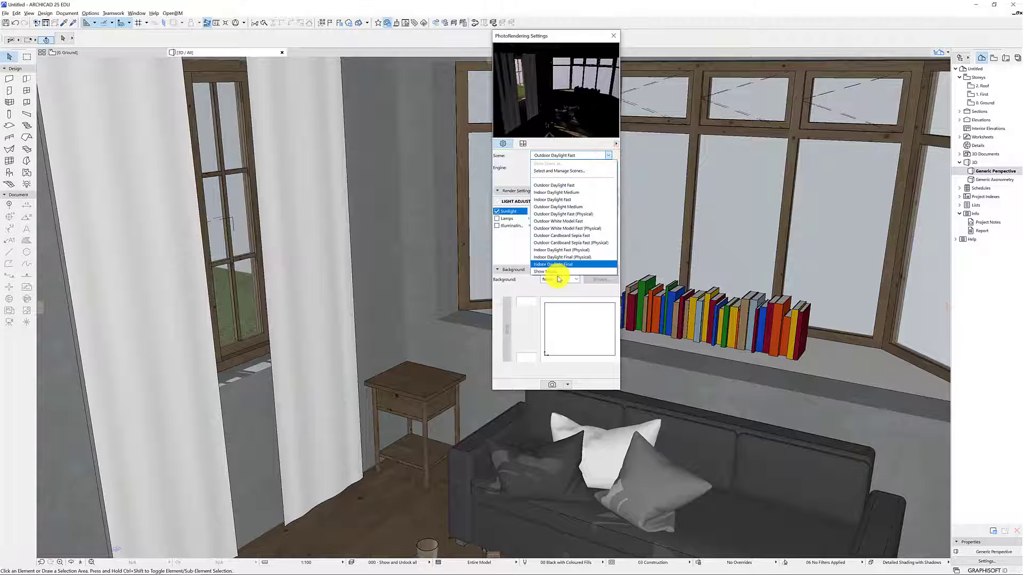
left_click(550, 272)
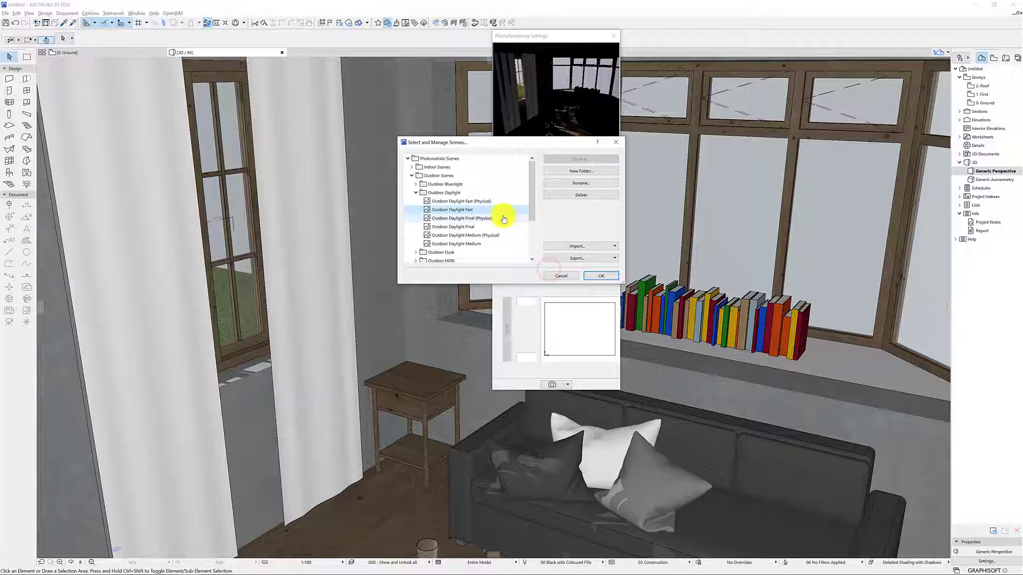
scroll(473, 211, "down", 1)
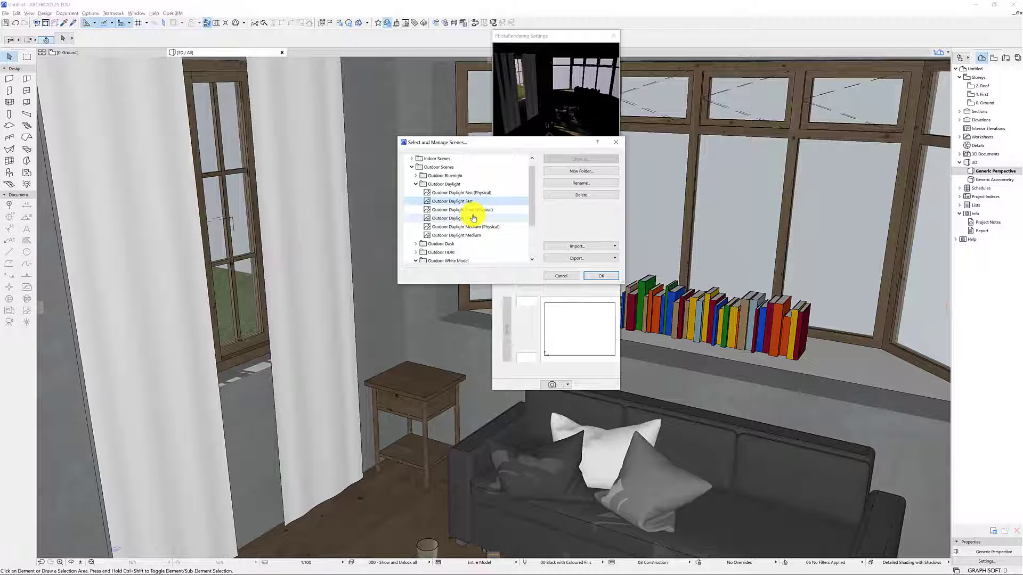
left_click(426, 202)
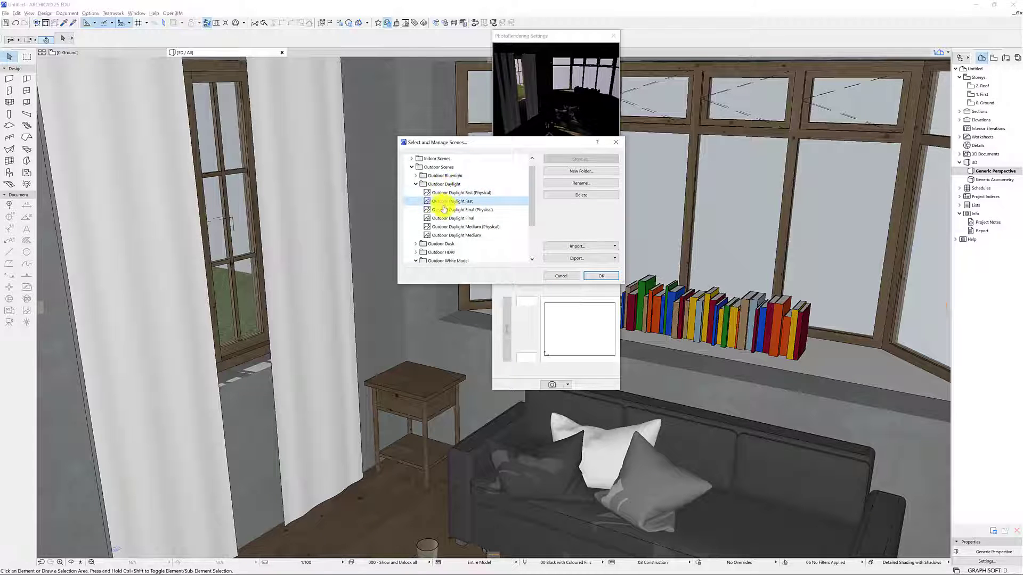
left_click(412, 158)
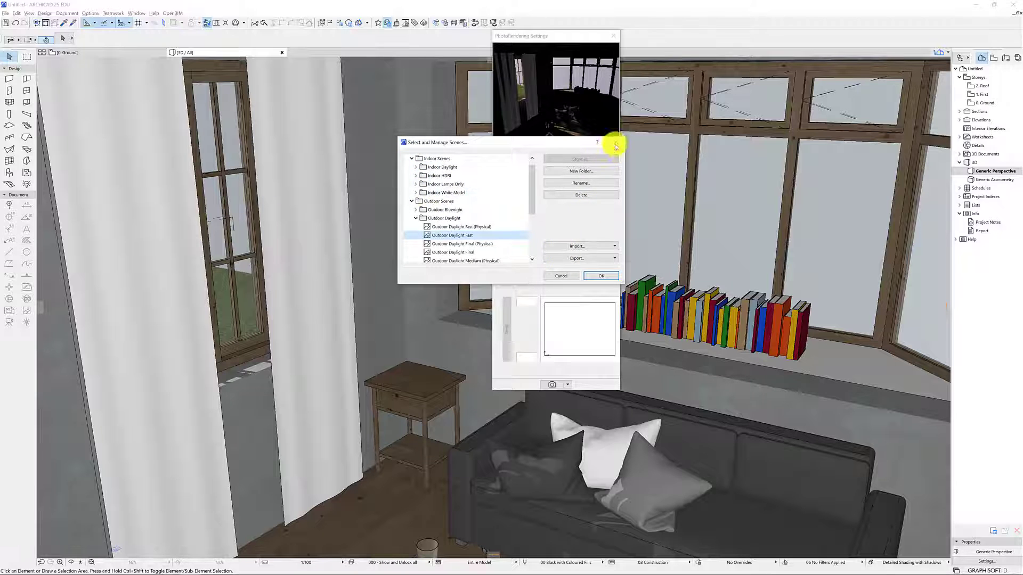
left_click(416, 193)
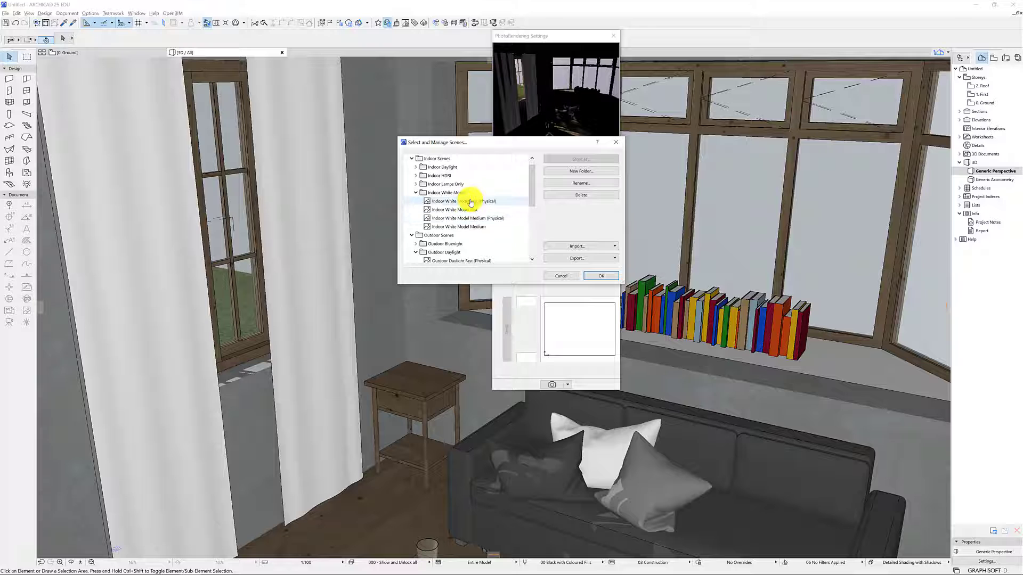
left_click(480, 202)
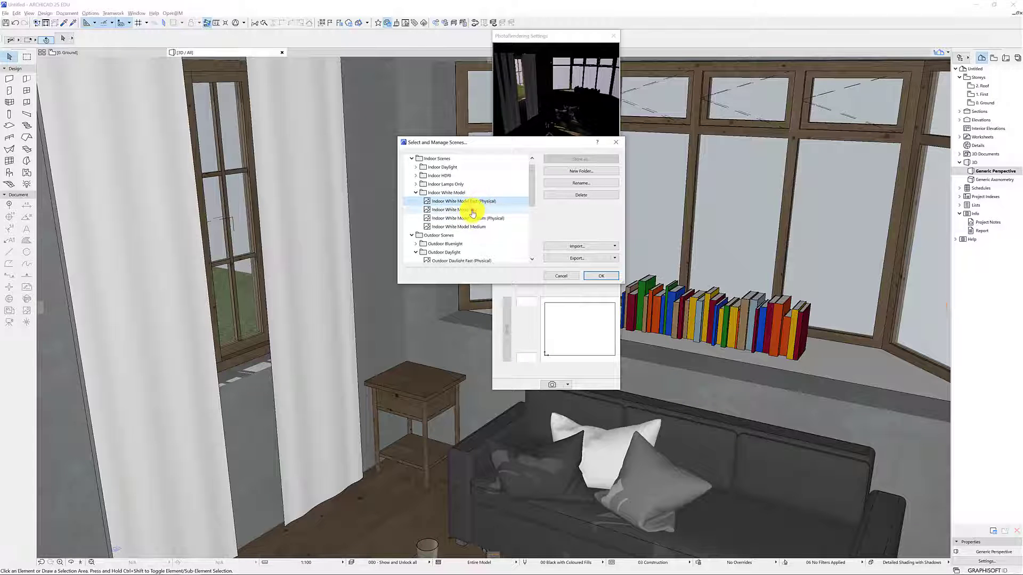
left_click(479, 210)
left_click(605, 280)
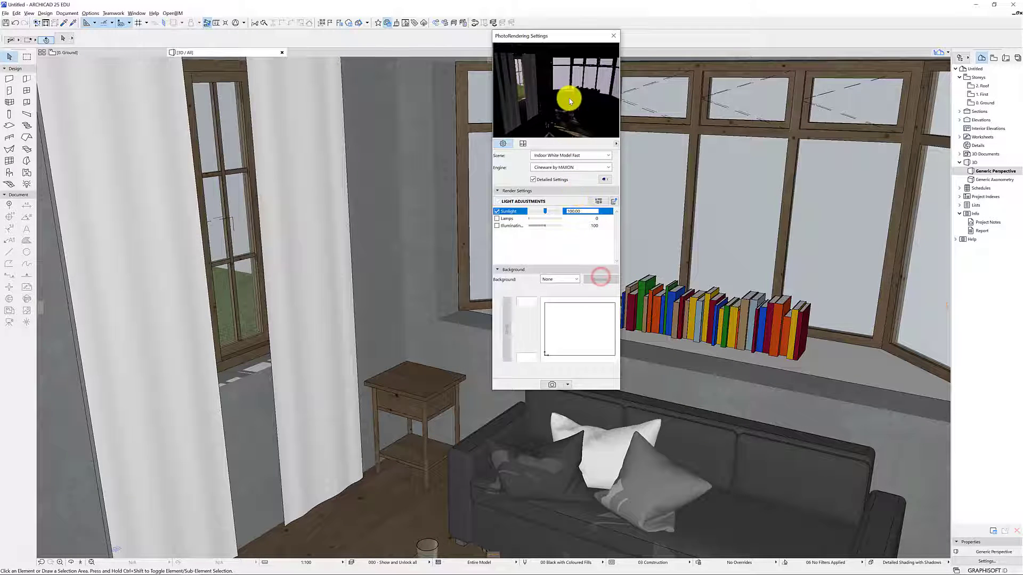
left_click(559, 87)
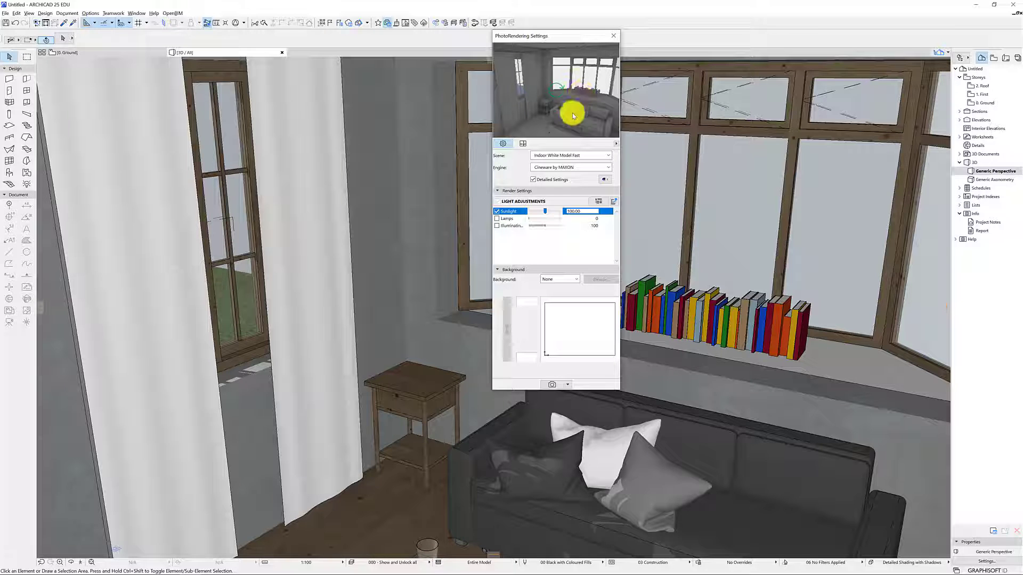
Set the render scene to Indoor Daylight Medium and the engine to Sketch
left_click(566, 169)
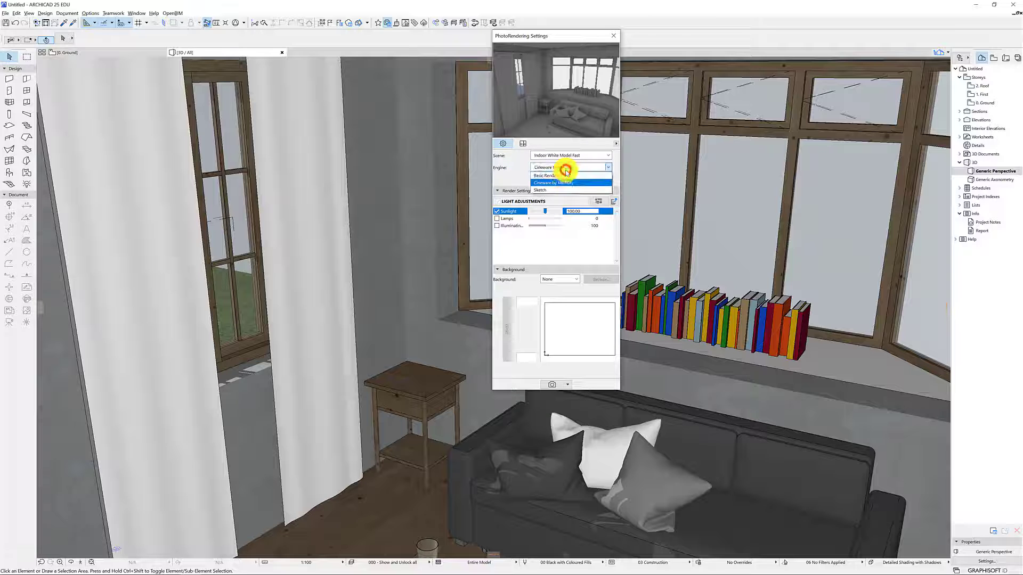
left_click(566, 155)
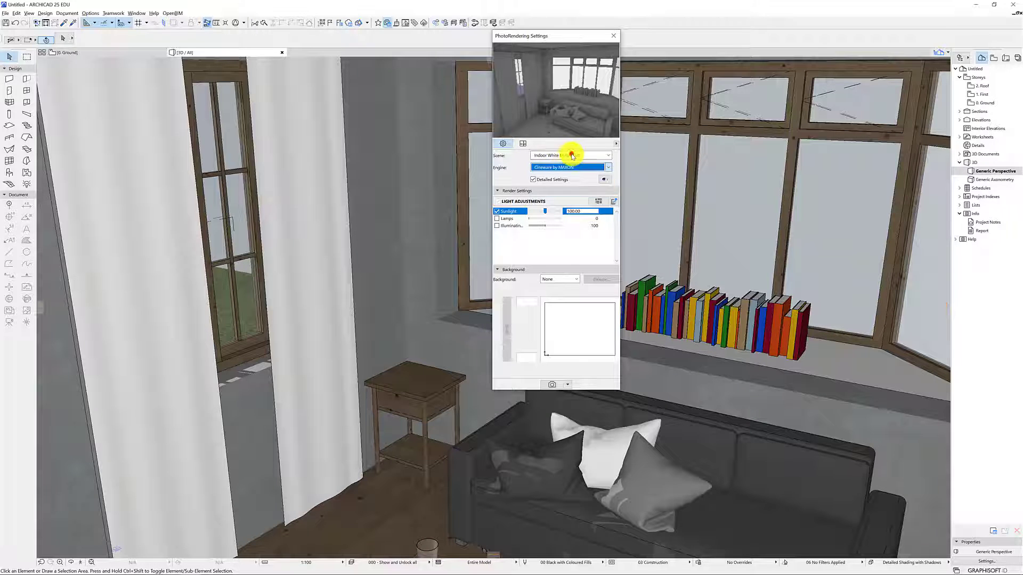
left_click(571, 155)
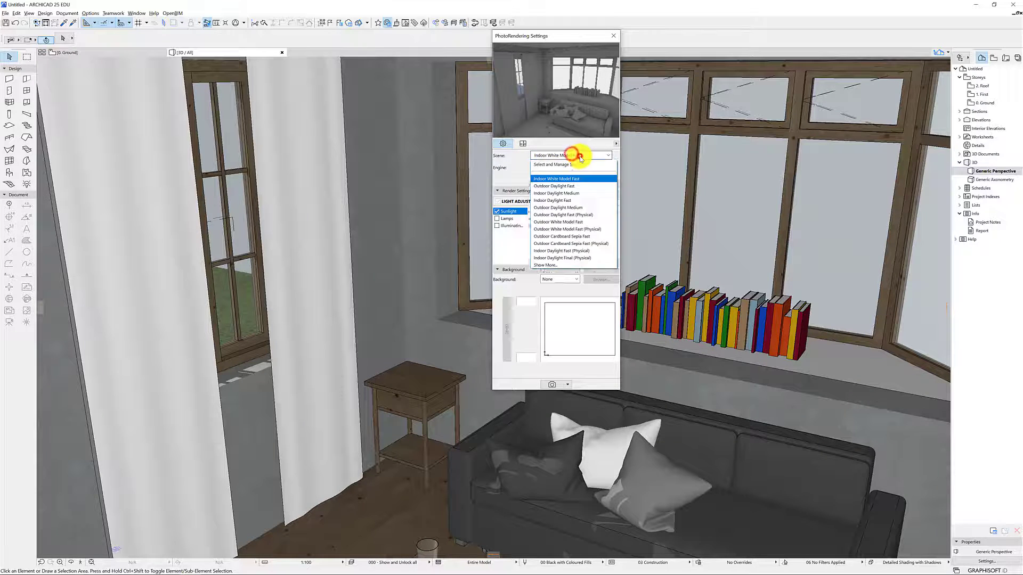
left_click(567, 200)
left_click(569, 167)
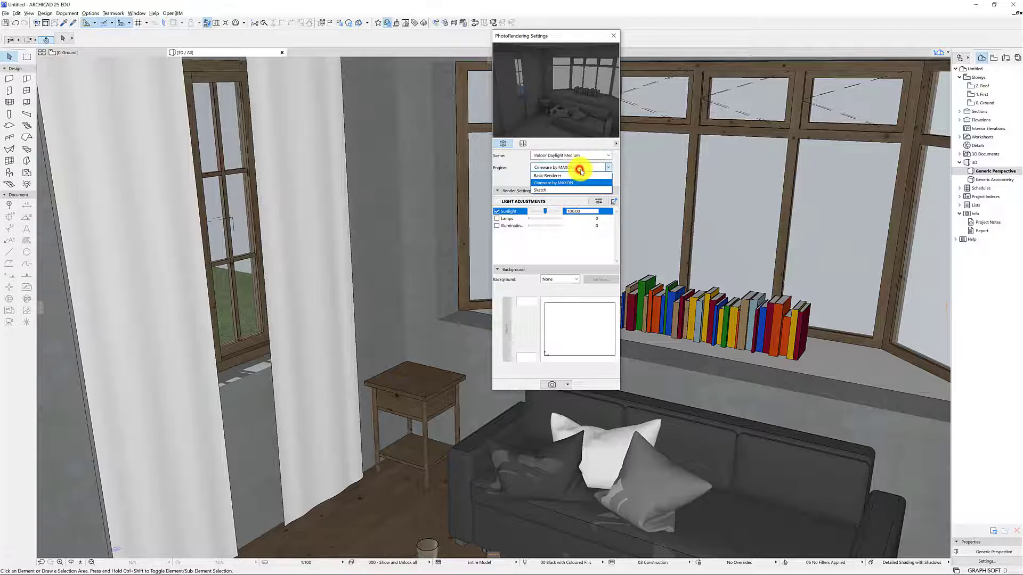
left_click(550, 191)
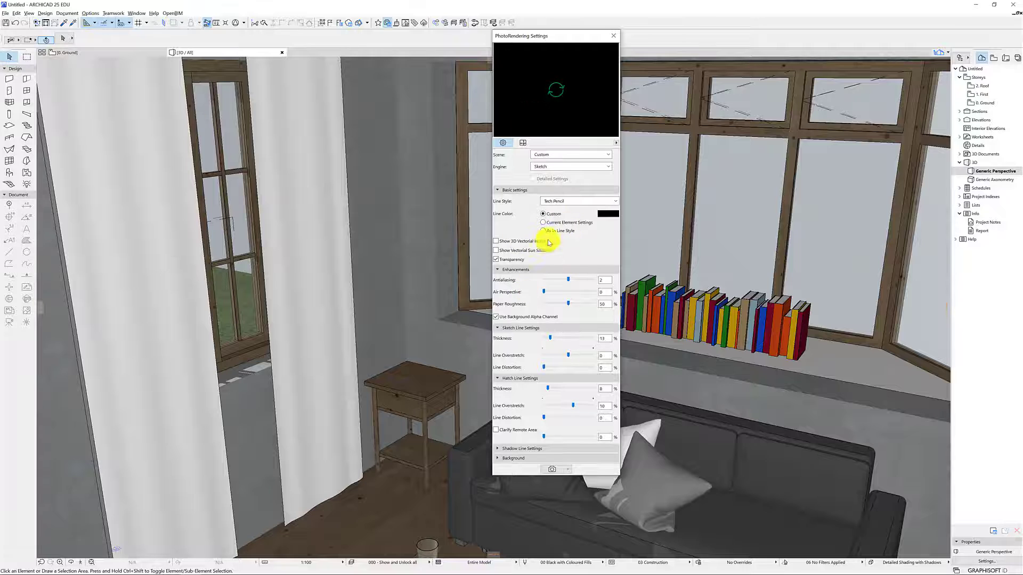
Refresh the sketch preview, then render the living-room view as a pencil sketch
left_click(557, 93)
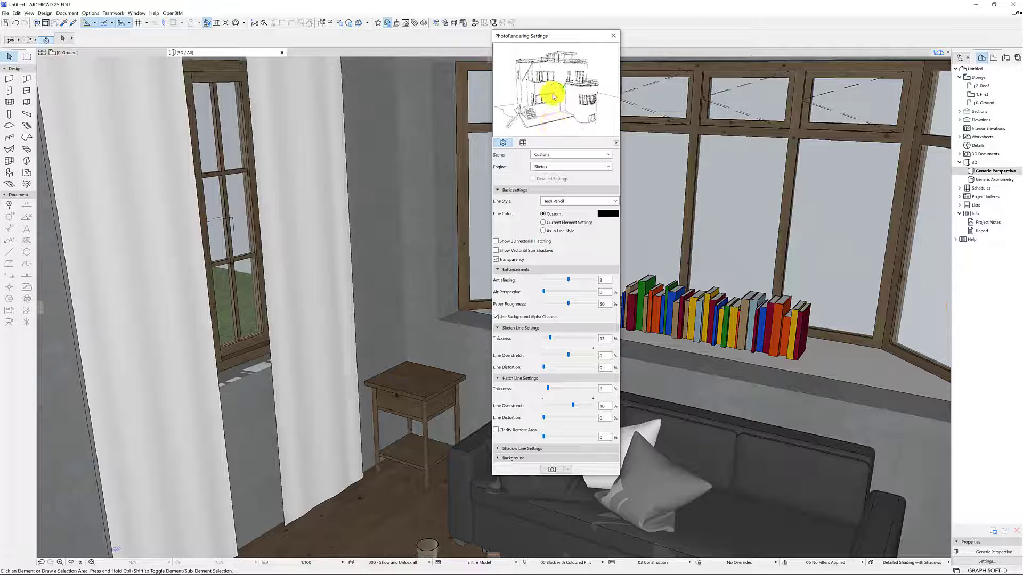
left_click(563, 93)
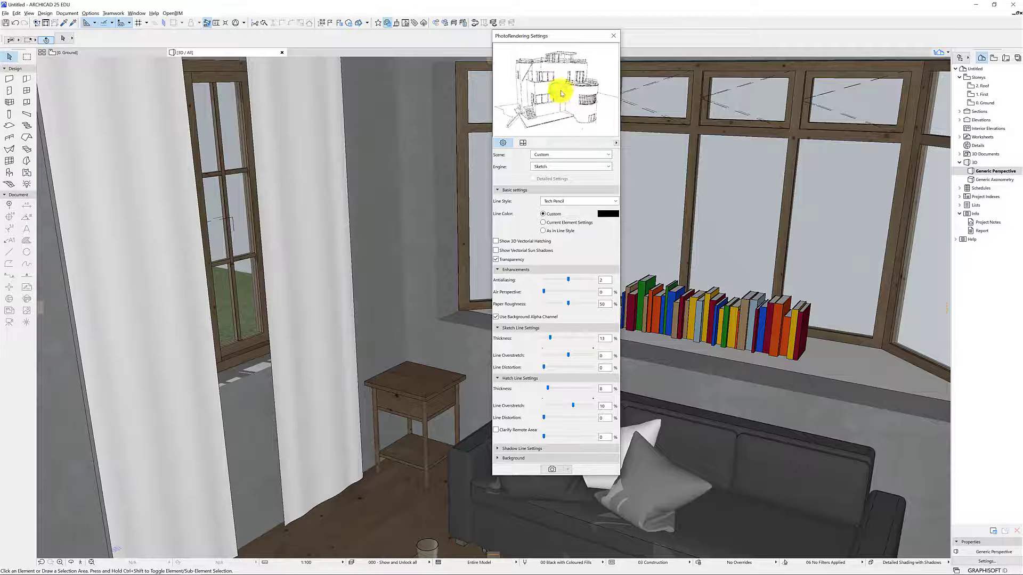
left_click(557, 91)
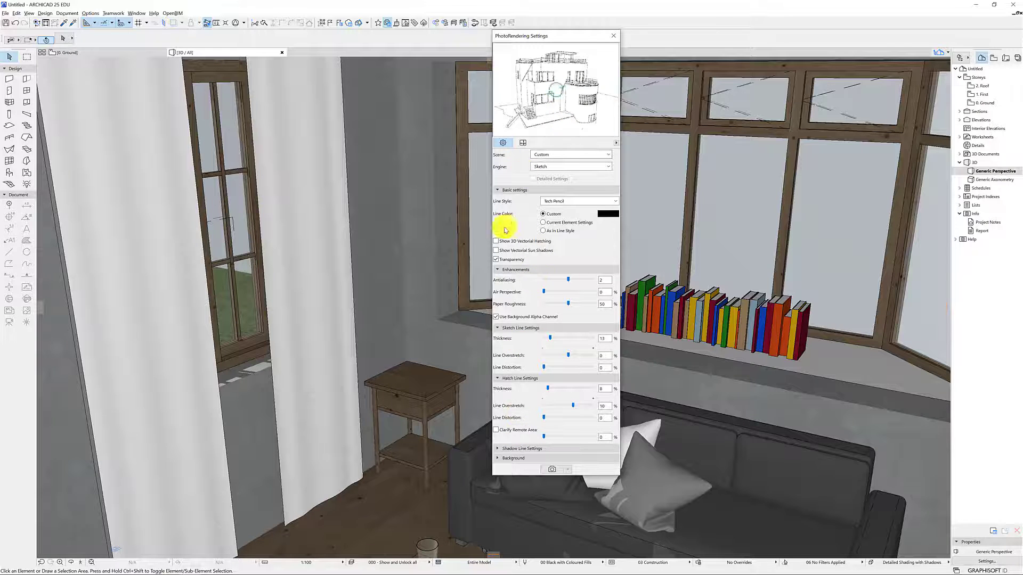
left_click(553, 470)
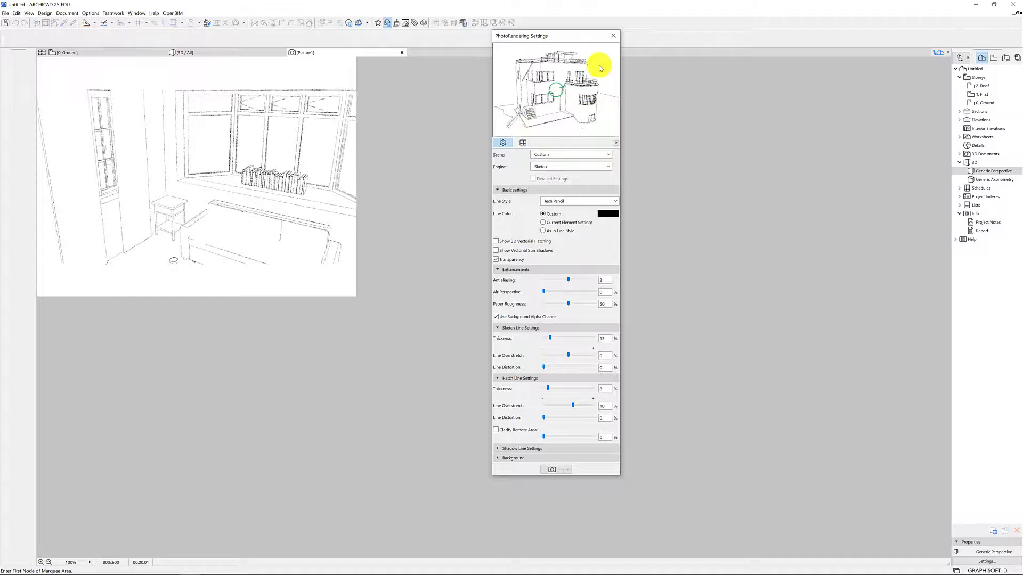
Switch the engine via Basic Renderer back to Cineware by MAXON and close PhotoRendering Settings
left_click(578, 167)
left_click(568, 177)
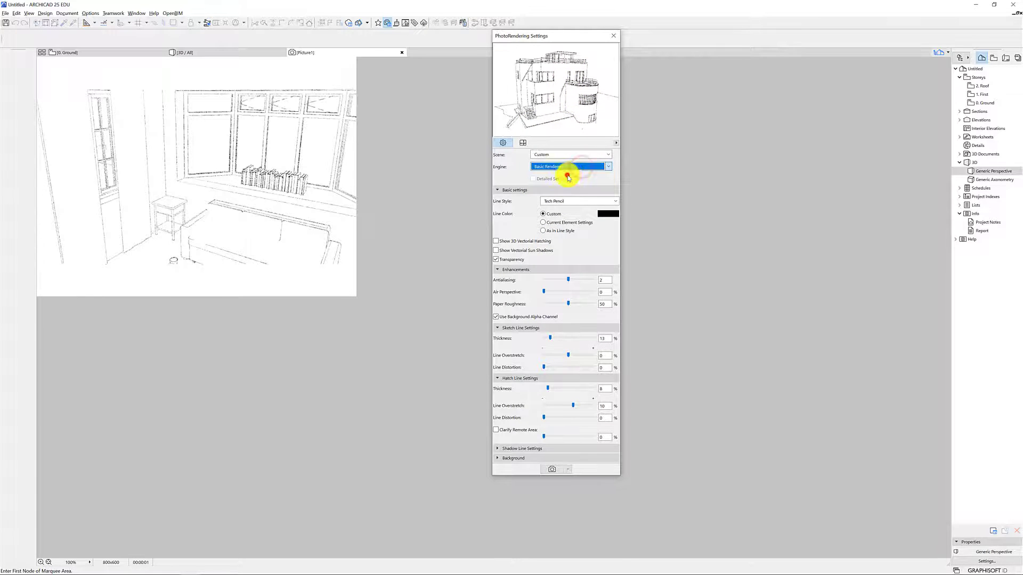
left_click(588, 138)
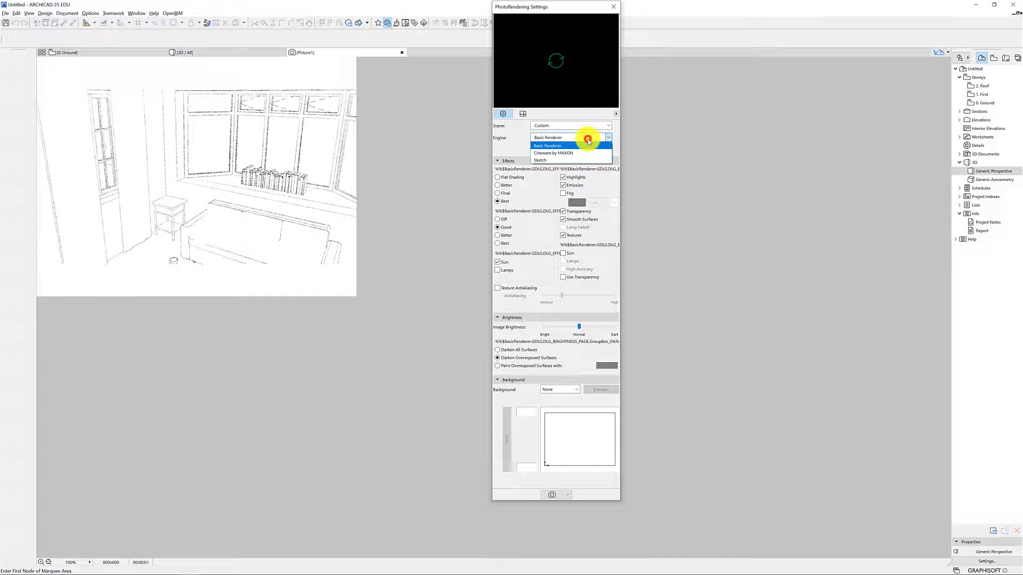
left_click(564, 152)
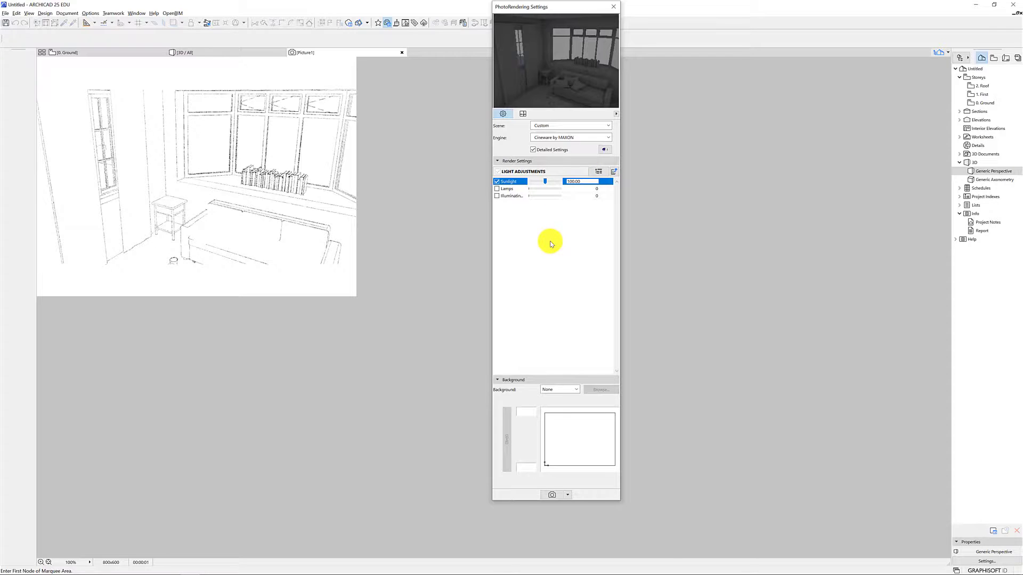
left_click(613, 6)
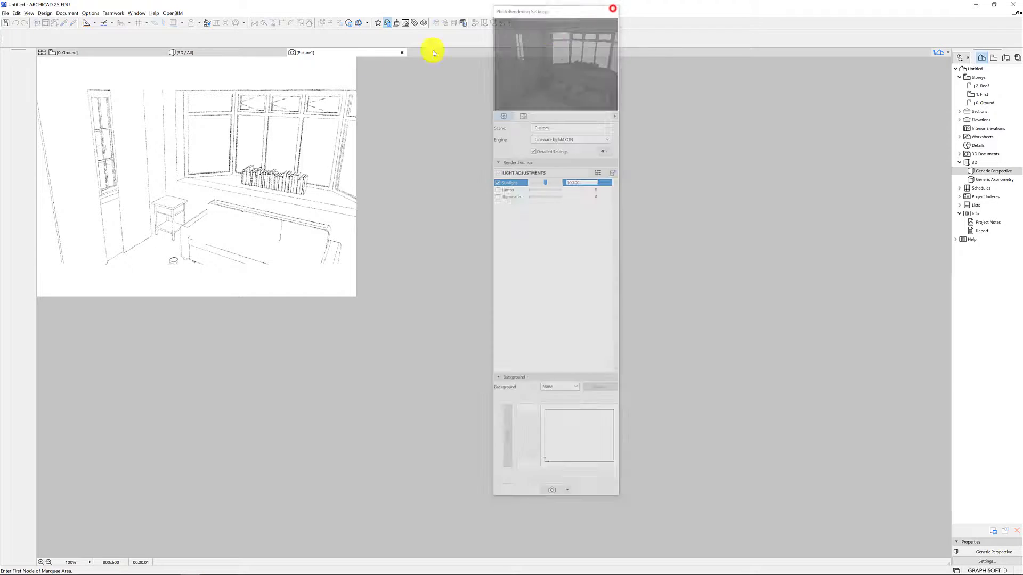
Return to the 3D / All view of the living room
left_click(244, 52)
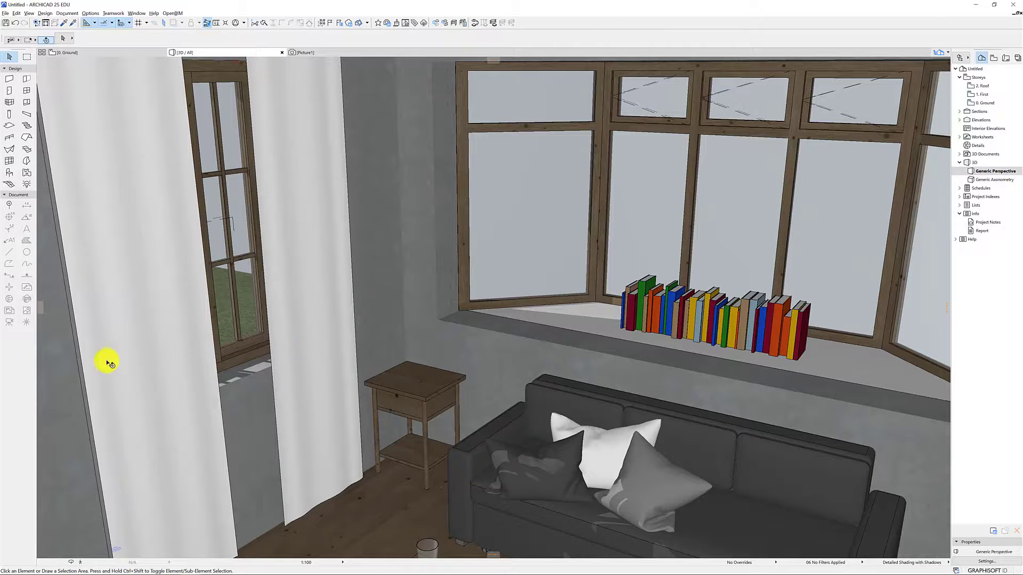